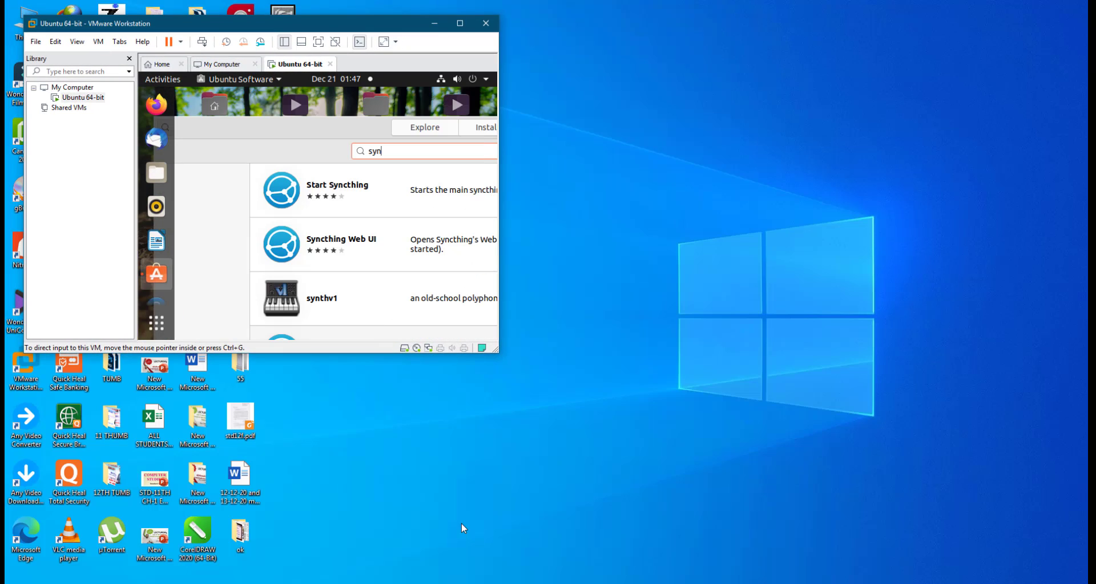
Display the Ubuntu virtual machine in full screen, open Firefox and minimize the Ubuntu Software window
left_click(460, 23)
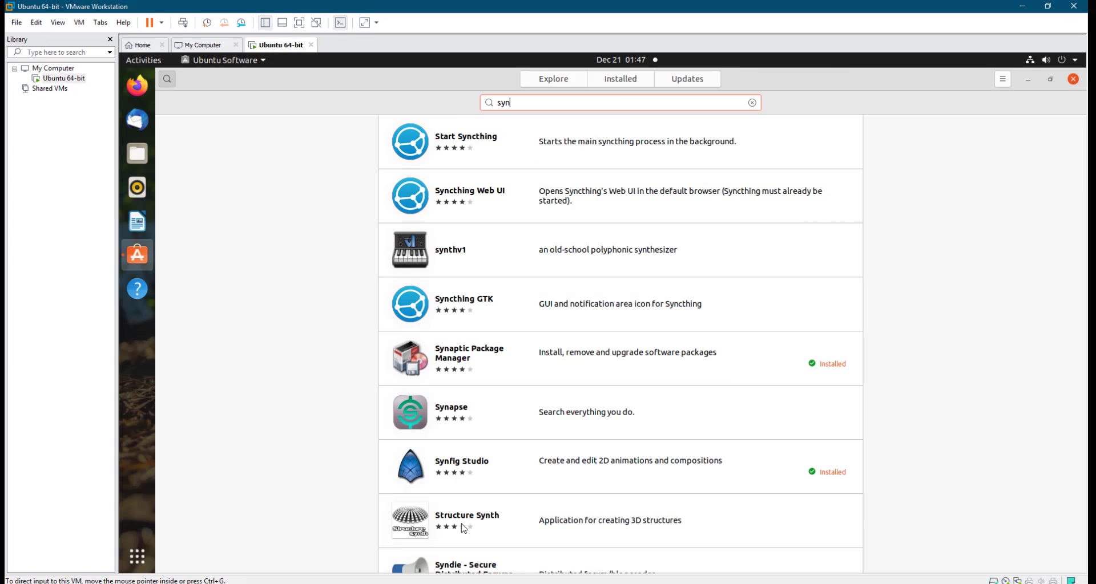
left_click(299, 23)
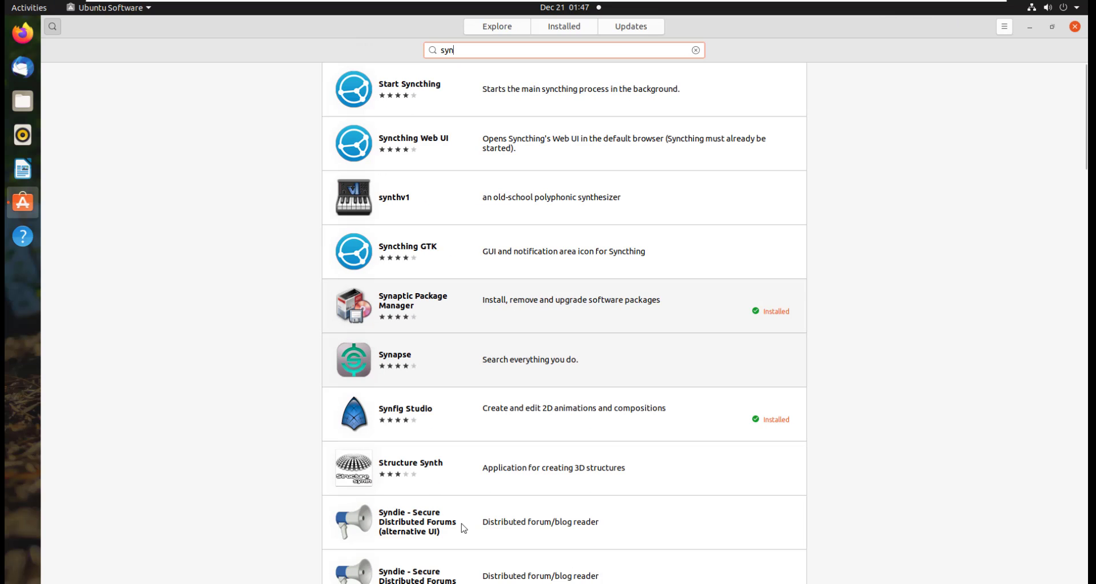
left_click(23, 33)
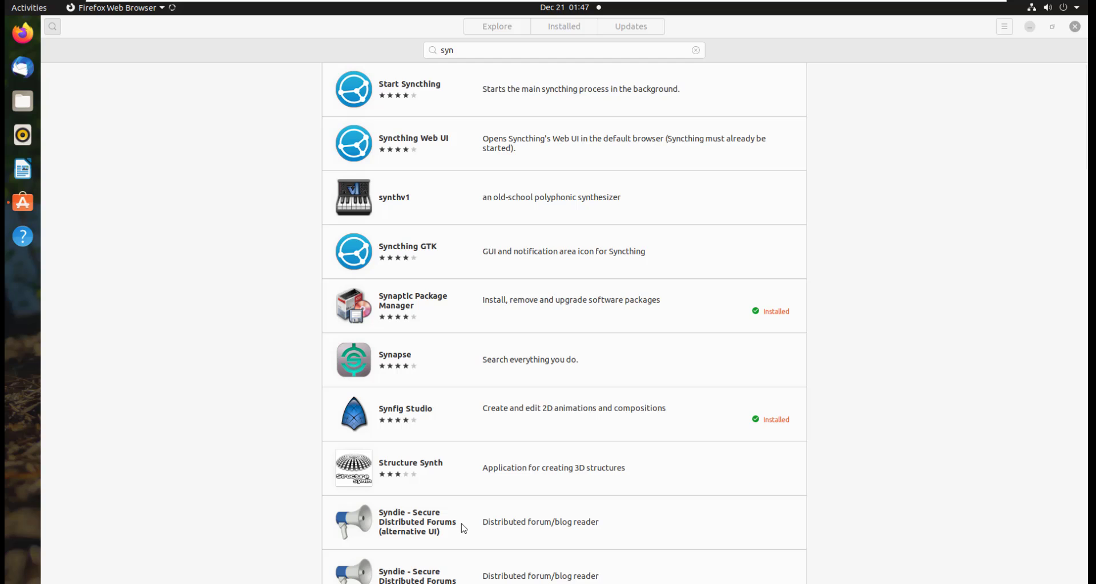
left_click(1030, 27)
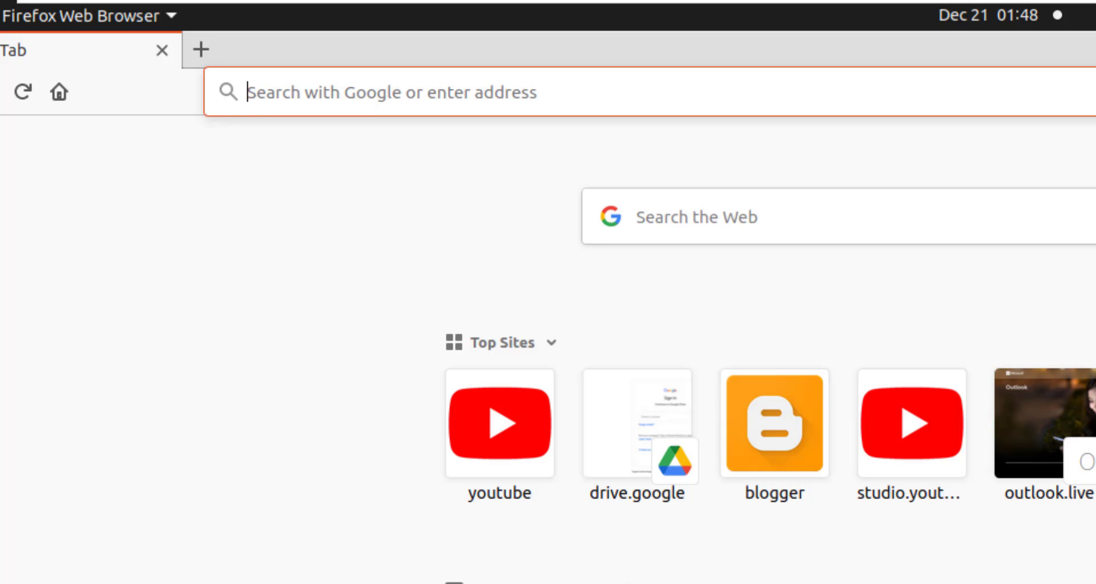
Open the Synfig home page at synfig.org and look over its Synfig Studio introduction
type("syn")
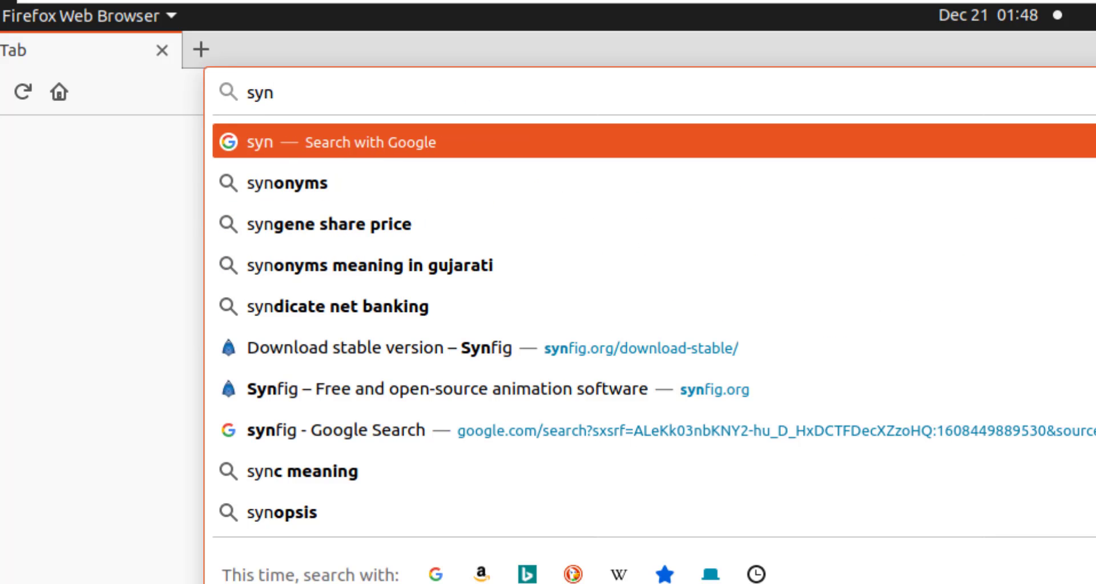
key("Down")
key("Down")
key("Down")
key("Down")
key("Down")
key("Down")
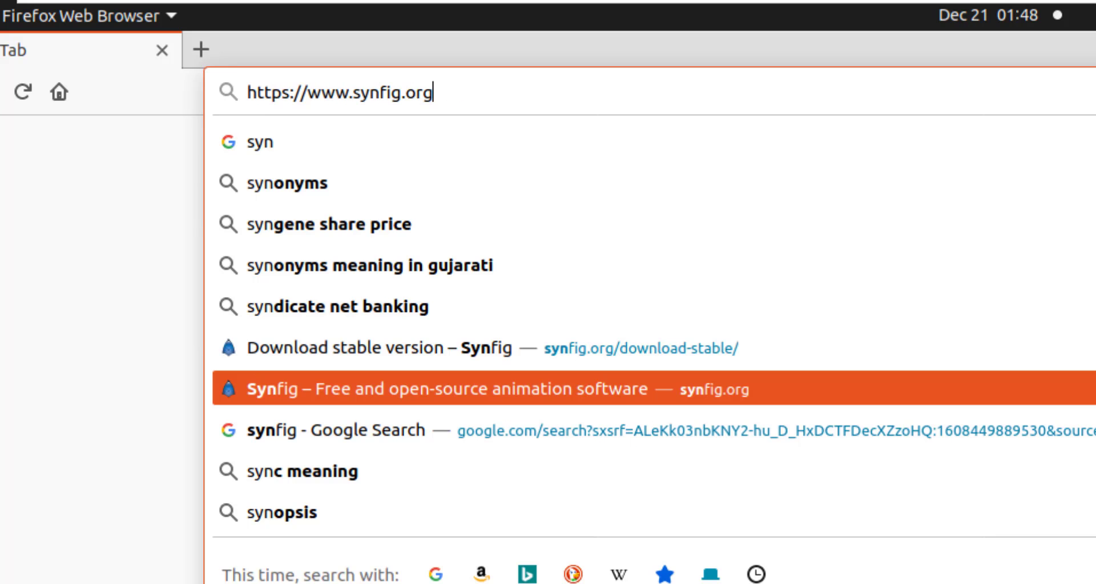
key("Return")
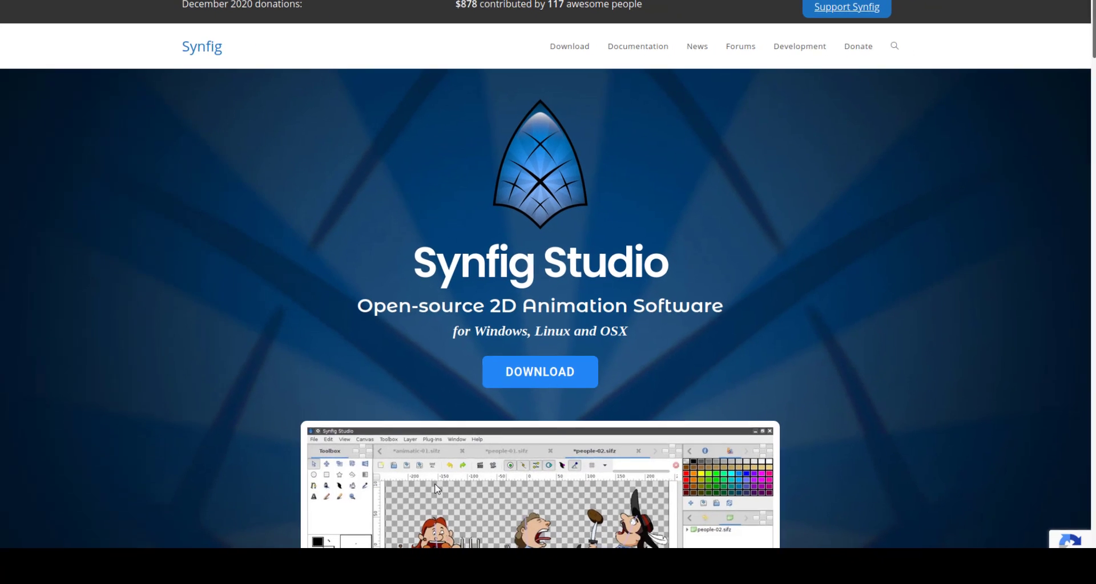
scroll(433, 482, "down", 3)
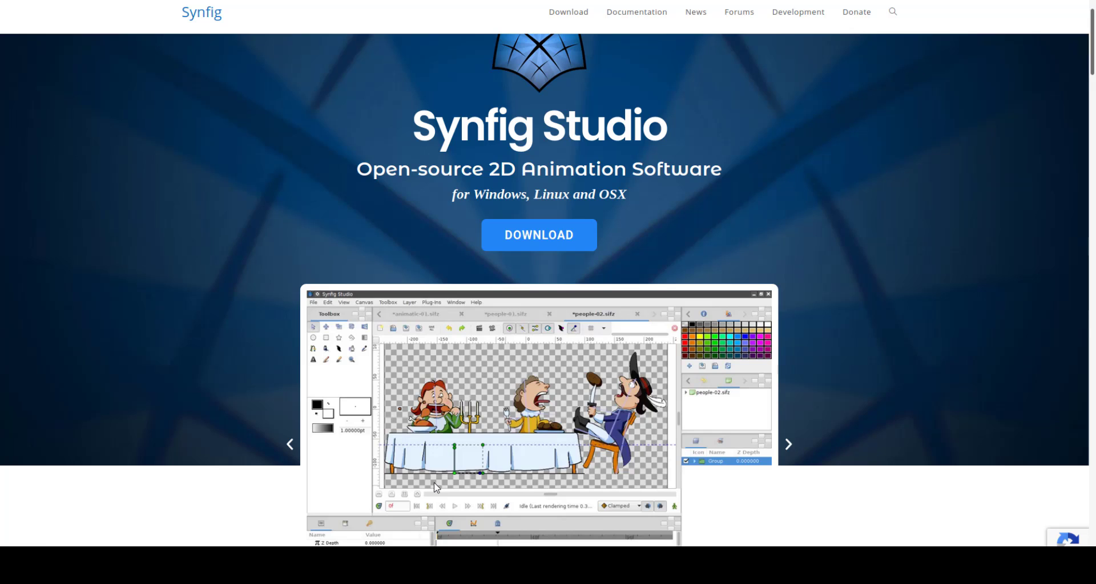
Find Synfig Studio among the installed applications and launch it
key("super+a")
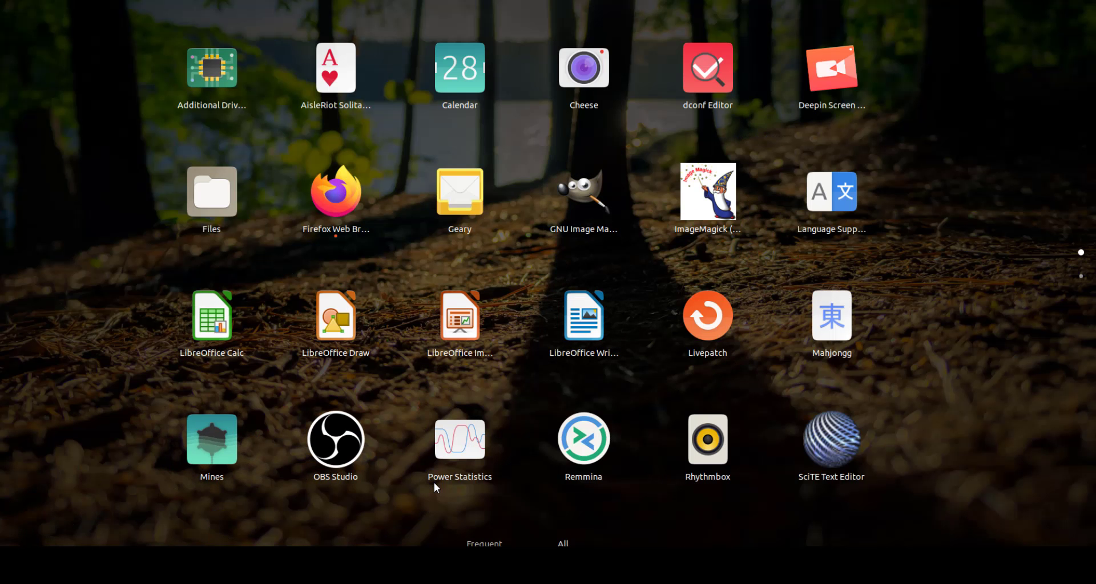
type("sy")
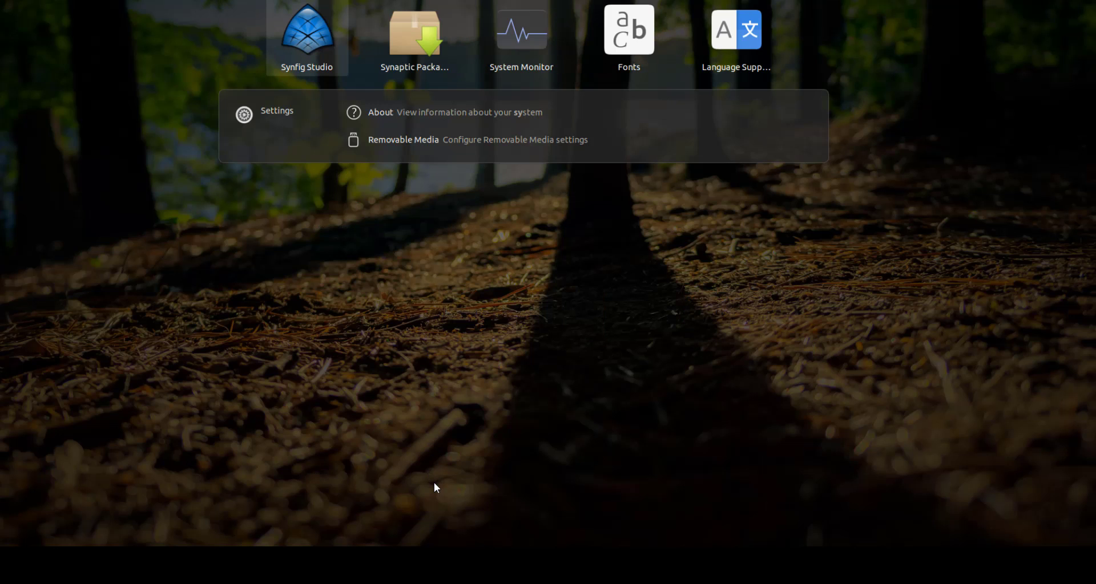
key("Return")
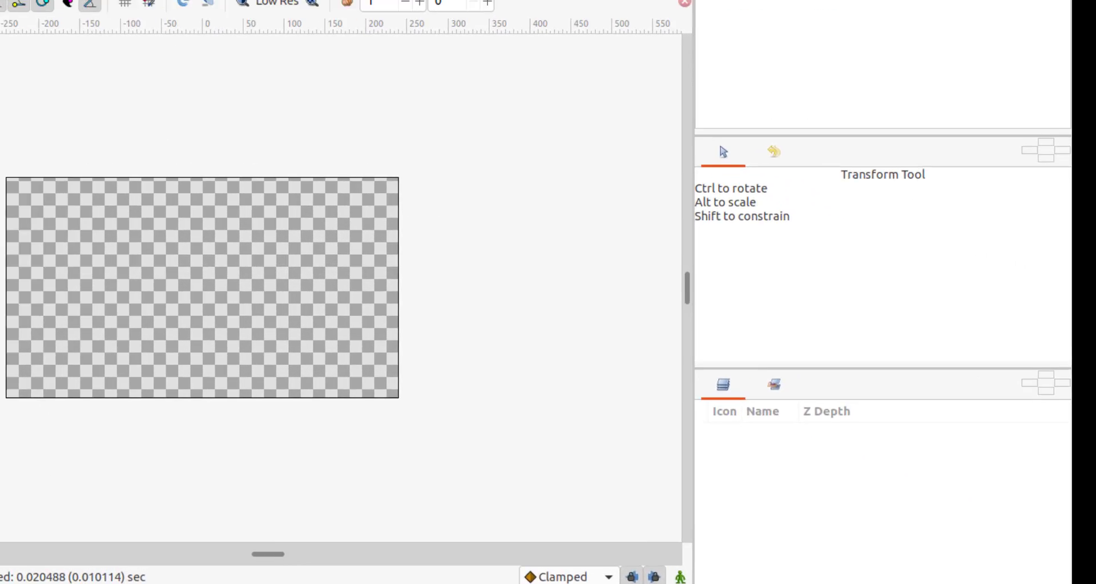
left_click(888, 185)
left_click(556, 109)
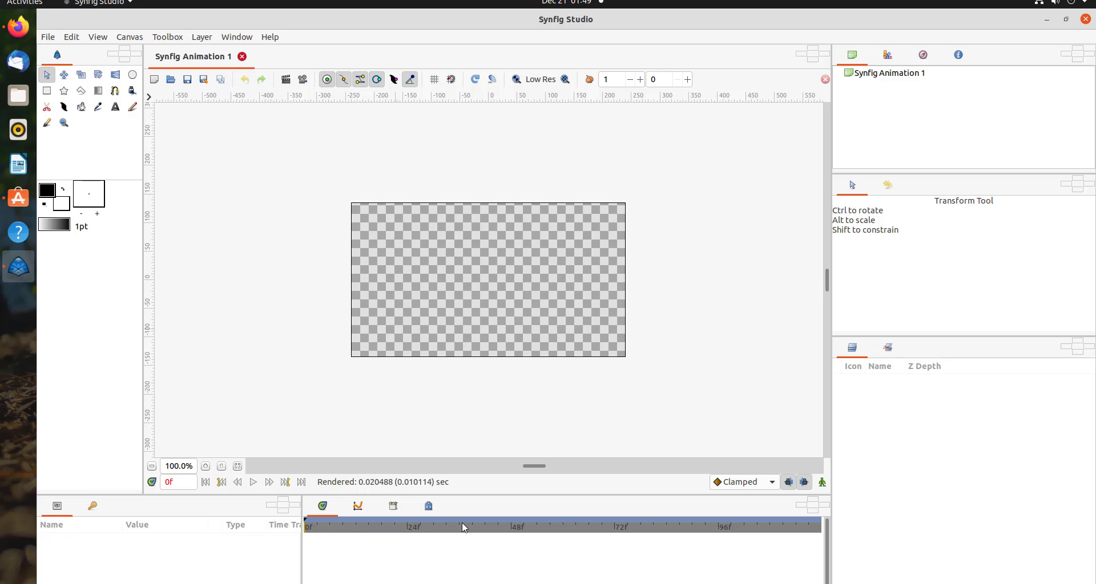
Set the canvas zoom to 200%
key("Tab")
type("200")
key("Return")
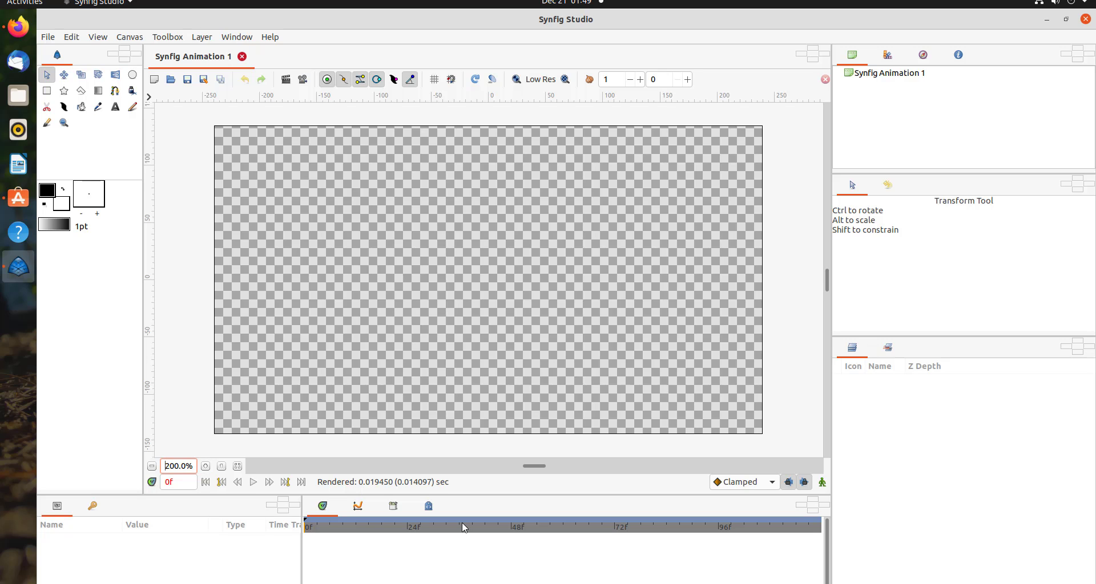
key("Tab")
Draw a circle at the canvas's upper-left corner, move it fully inside the canvas and reduce its radius to about 44.5 px
key("alt+c")
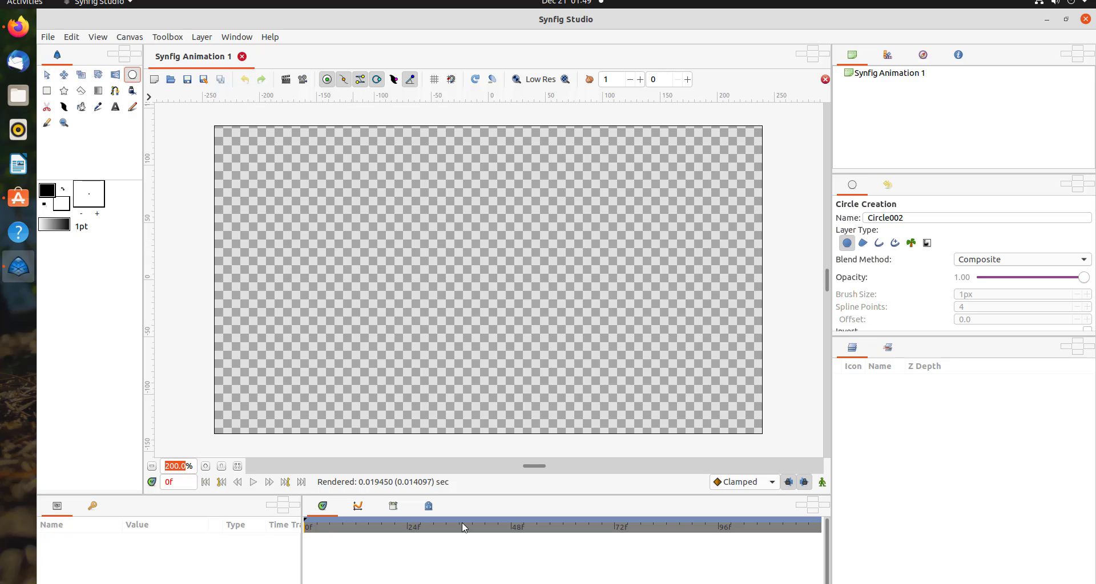
left_click_drag(261, 153, 318, 153)
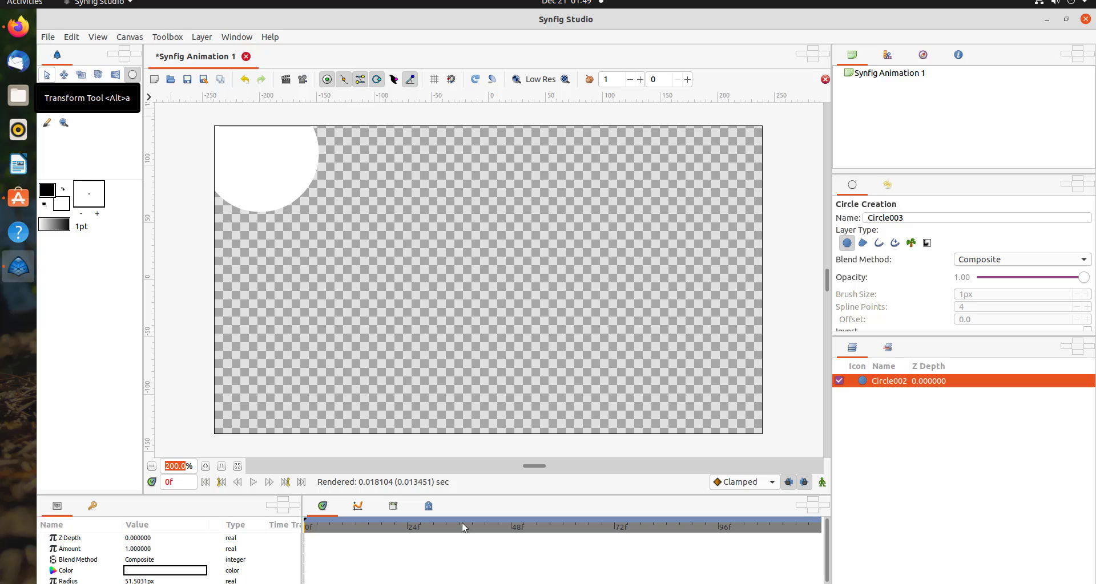
key("alt+a")
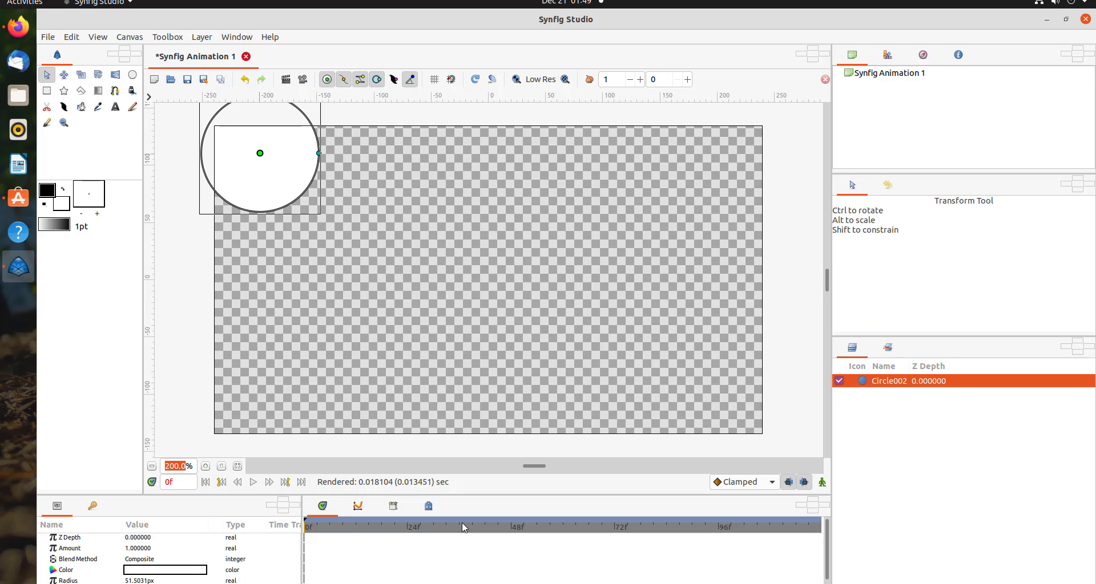
mouse_move(260, 153)
left_mouse_down()
mouse_move(335, 210)
mouse_move(310, 194)
mouse_move(320, 203)
mouse_move(303, 204)
mouse_move(354, 204)
left_mouse_up()
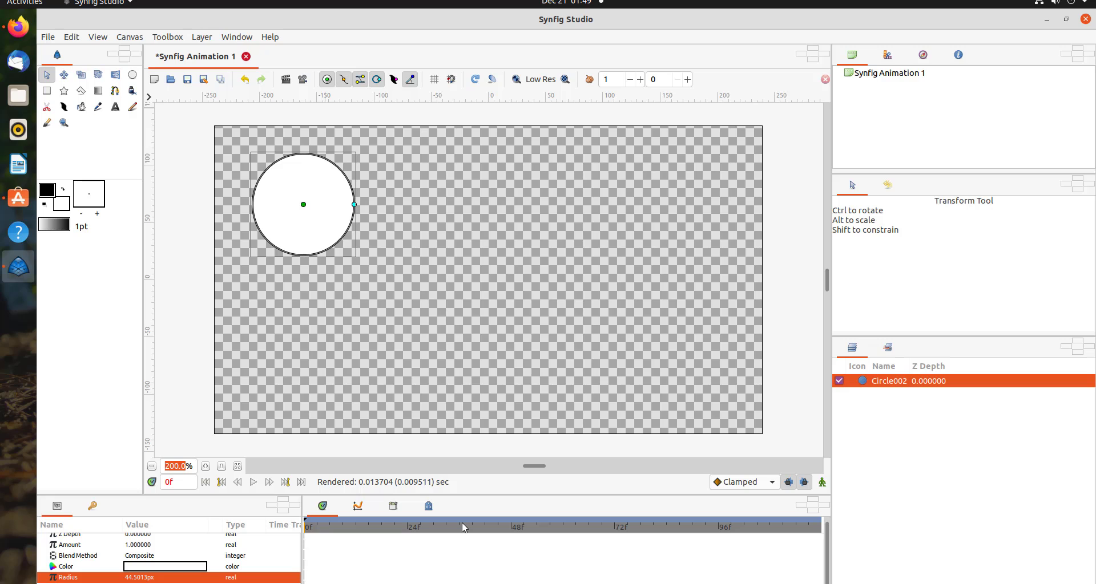
Toggle the display of the circle's vertex, tangent and radius handles off and back on
key("alt+2")
key("alt+3")
key("alt+3")
key("alt+4")
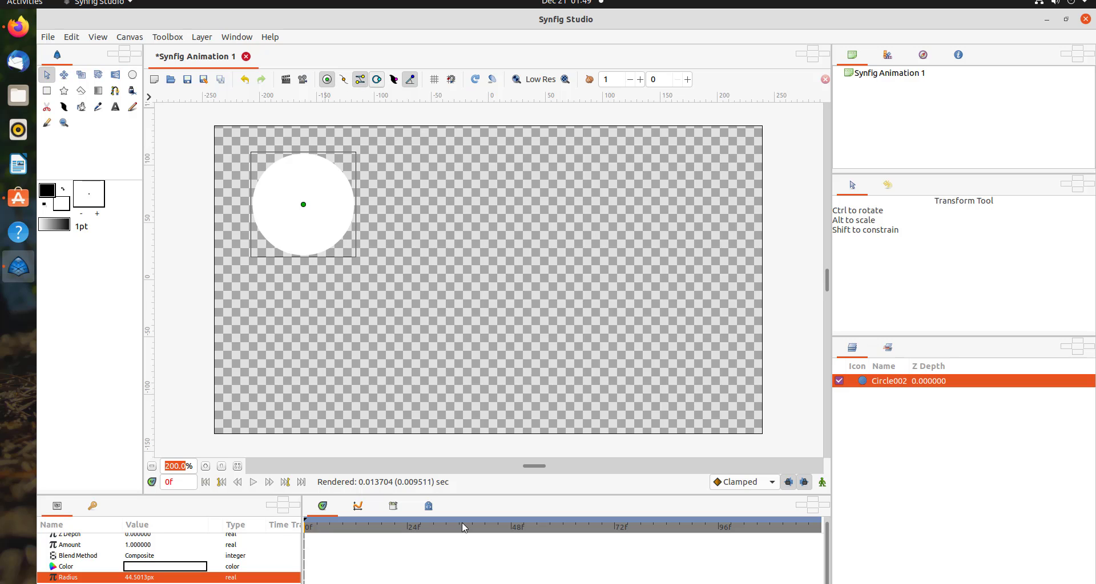
key("alt+4")
key("alt+3")
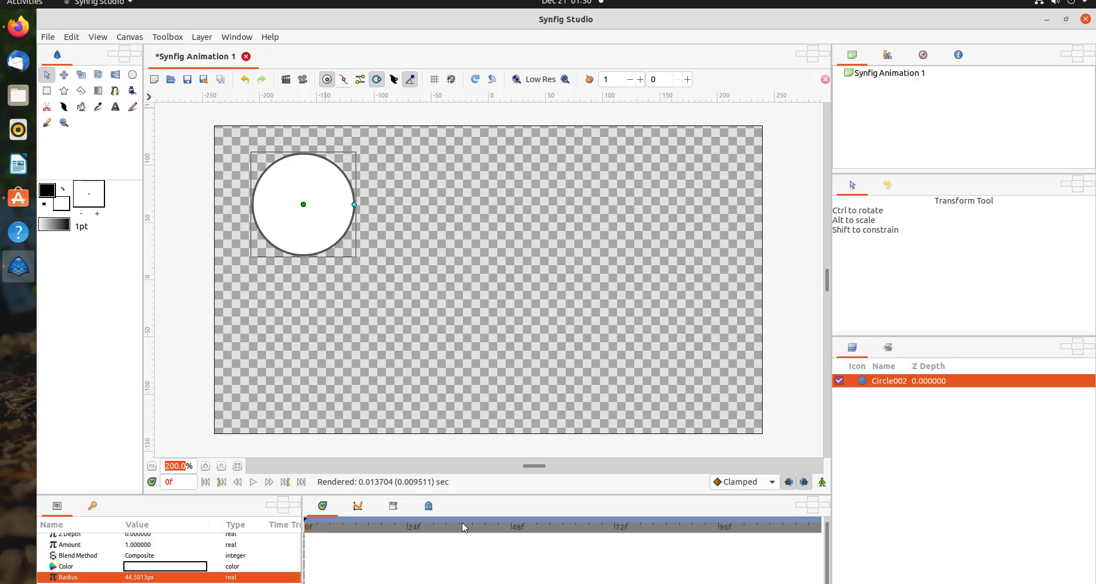
key("alt+2")
key("alt+3")
Deselect the circle, draw a rectangle to its right and reshape it by moving its first corner to about (152, -9) px
left_click(454, 240)
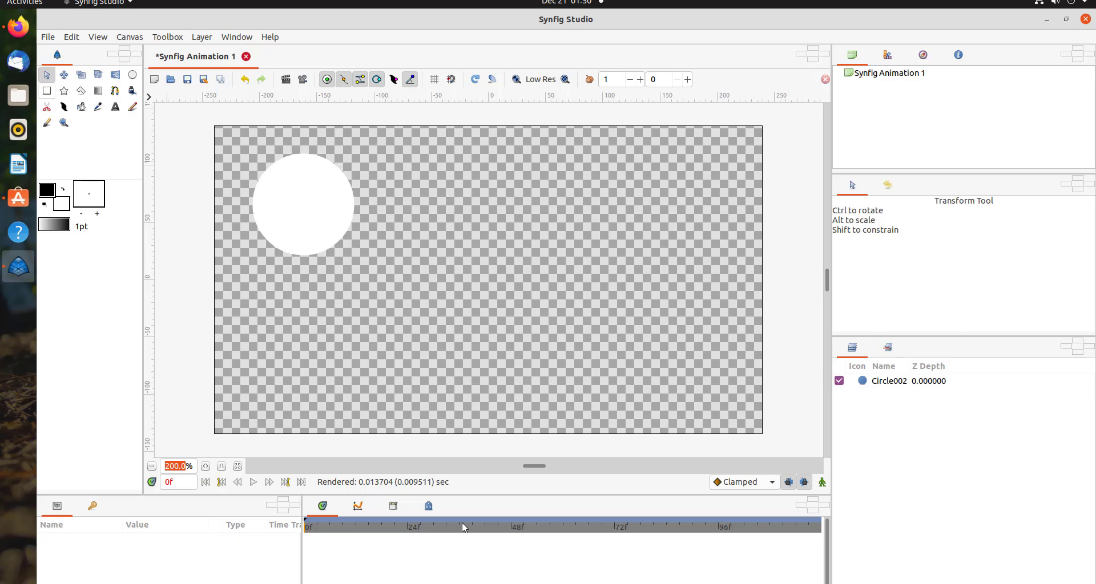
left_click(47, 90)
left_click_drag(426, 160, 569, 240)
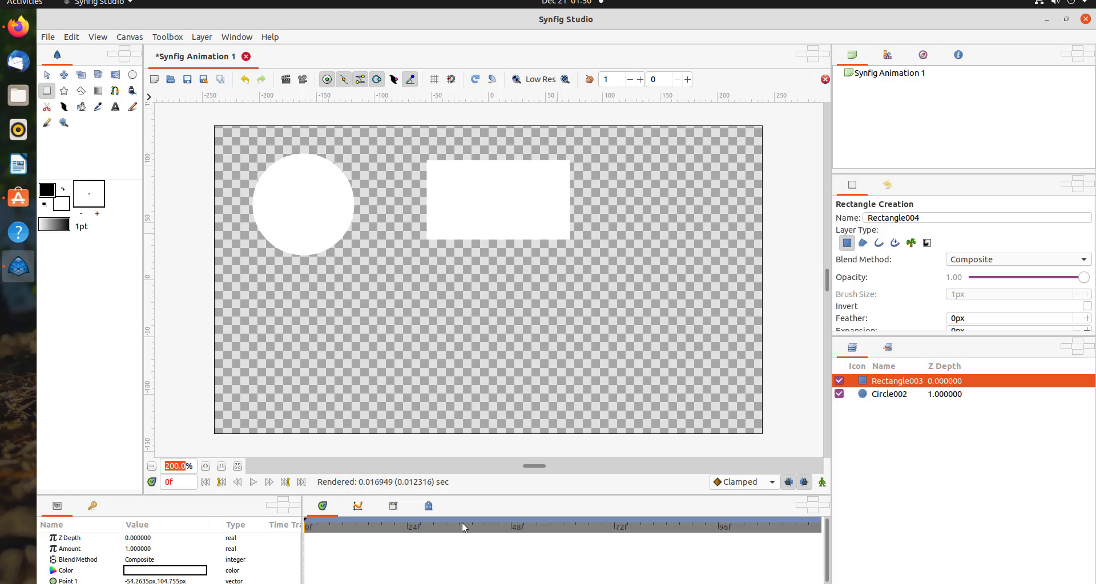
key("alt+a")
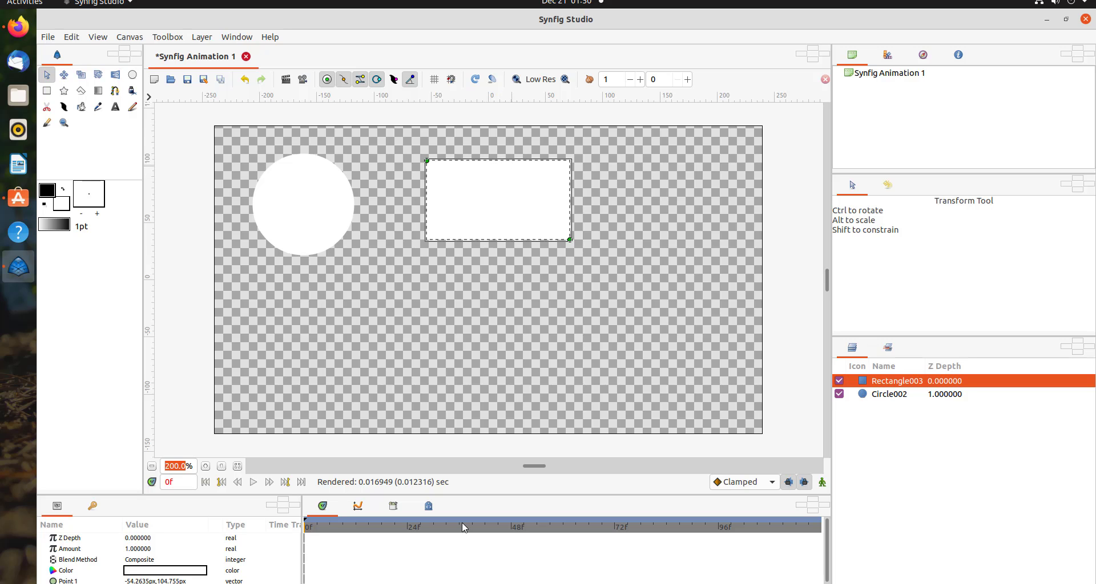
left_click_drag(426, 161, 662, 291)
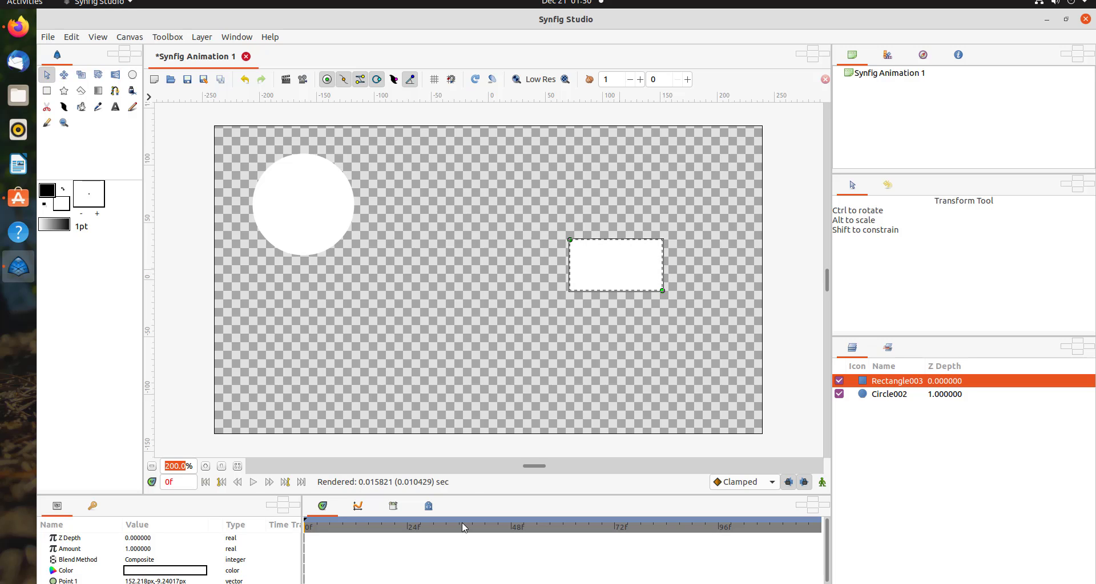
Draw a five-pointed star overlapping the circle's lower edge and move it down and right, clear of the circle
left_click(63, 91)
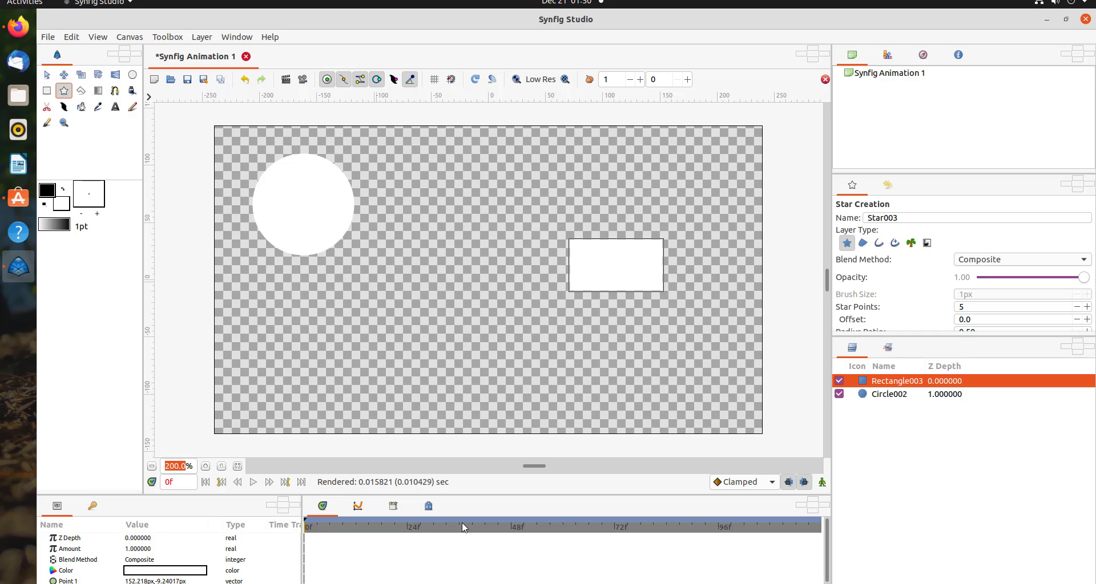
left_click_drag(376, 283, 445, 283)
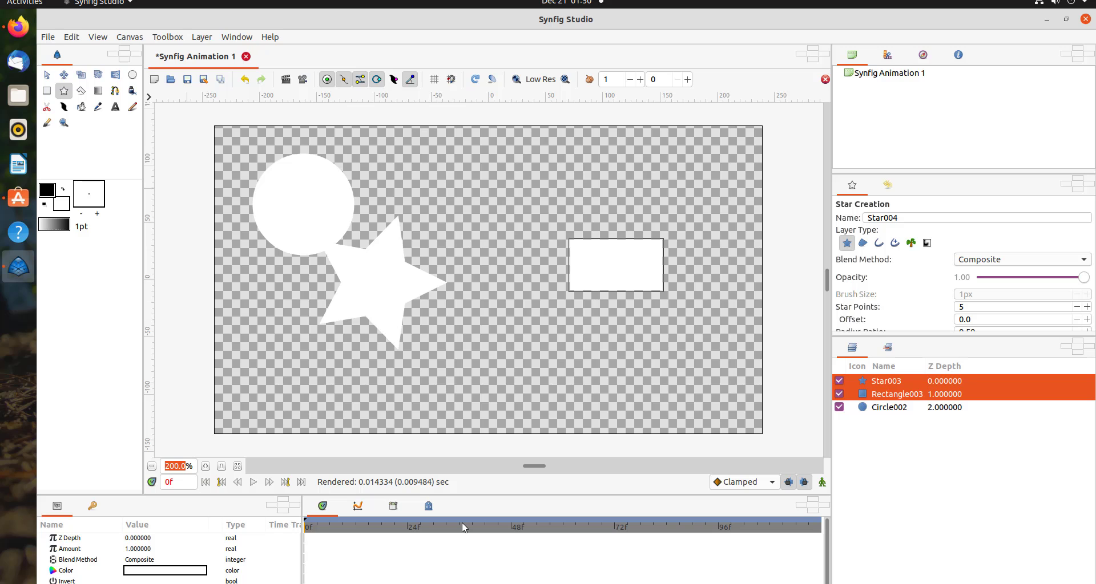
key("alt+a")
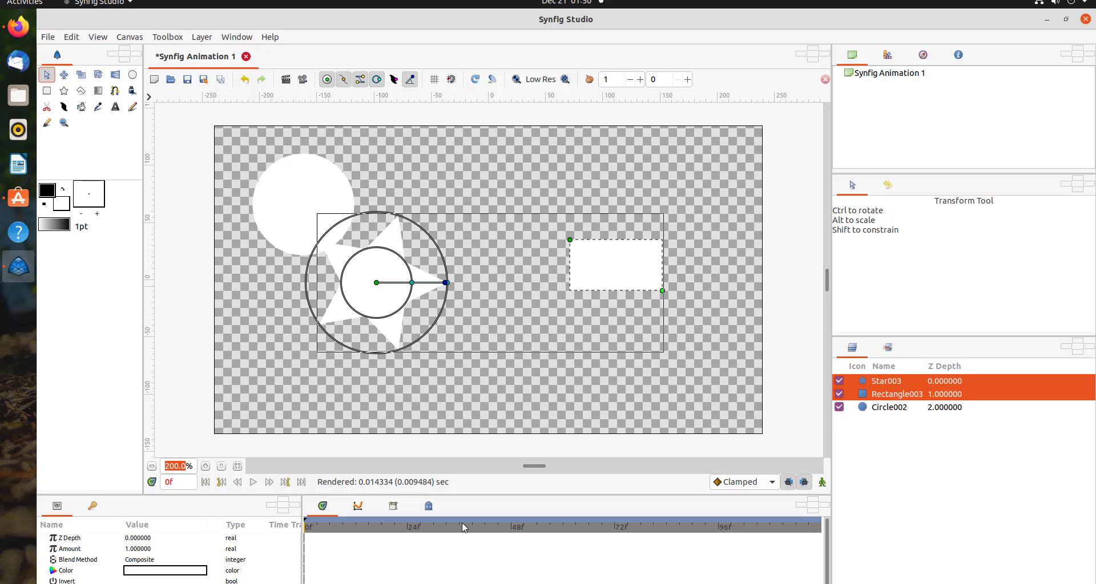
left_click_drag(376, 283, 424, 308)
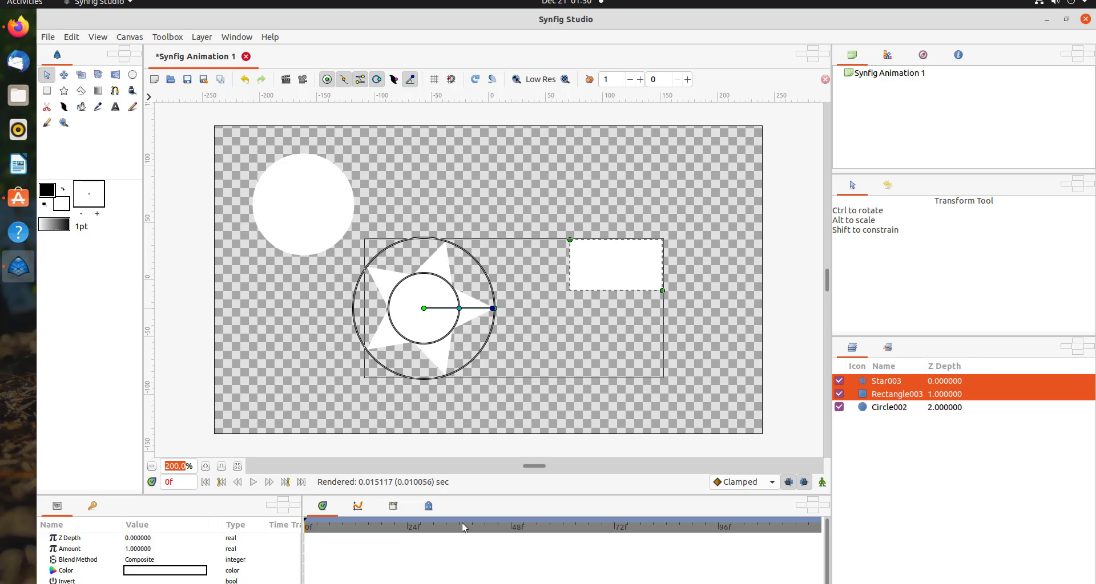
Rotate the star, shift it slightly right, and reshape it with a larger outer and a smaller inner radius
left_click_drag(494, 309, 488, 331)
left_click_drag(423, 308, 441, 308)
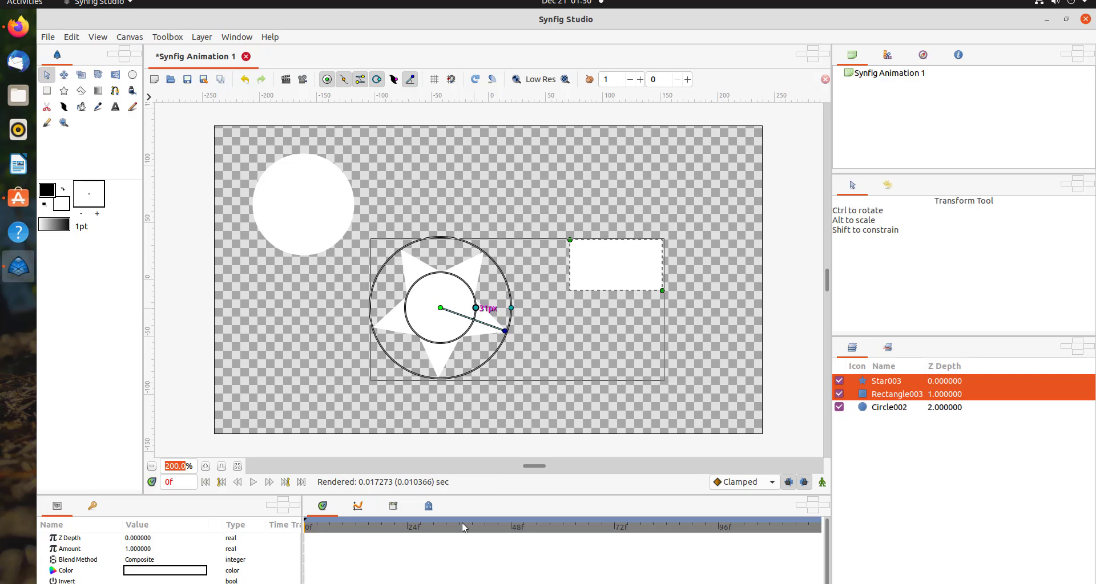
left_click_drag(475, 308, 418, 373)
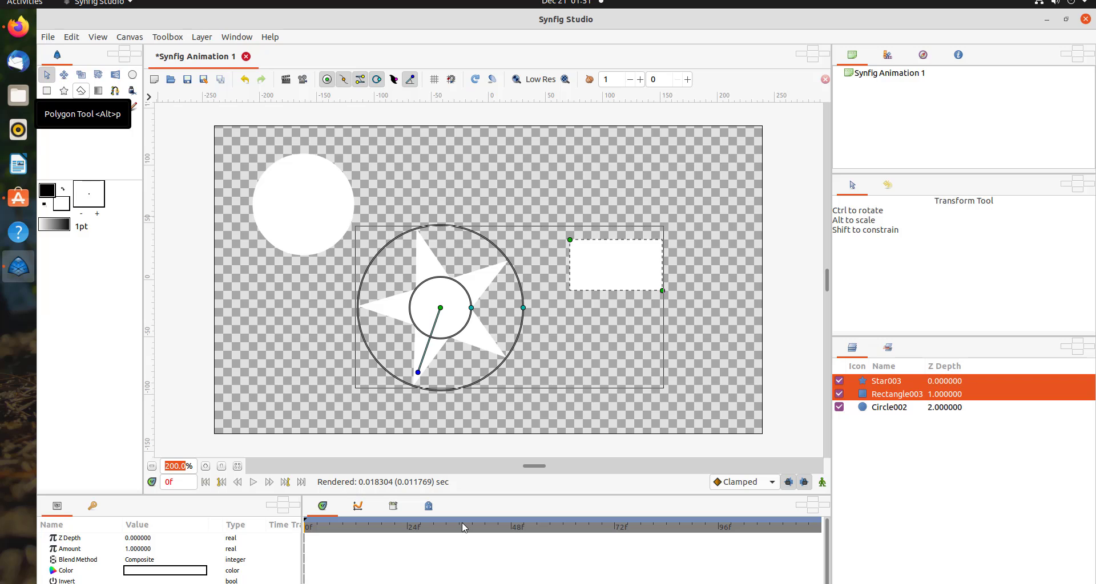
Draw a closed irregular 15-vertex polygon above the star and rectangle, and deselect all layers
key("alt+p")
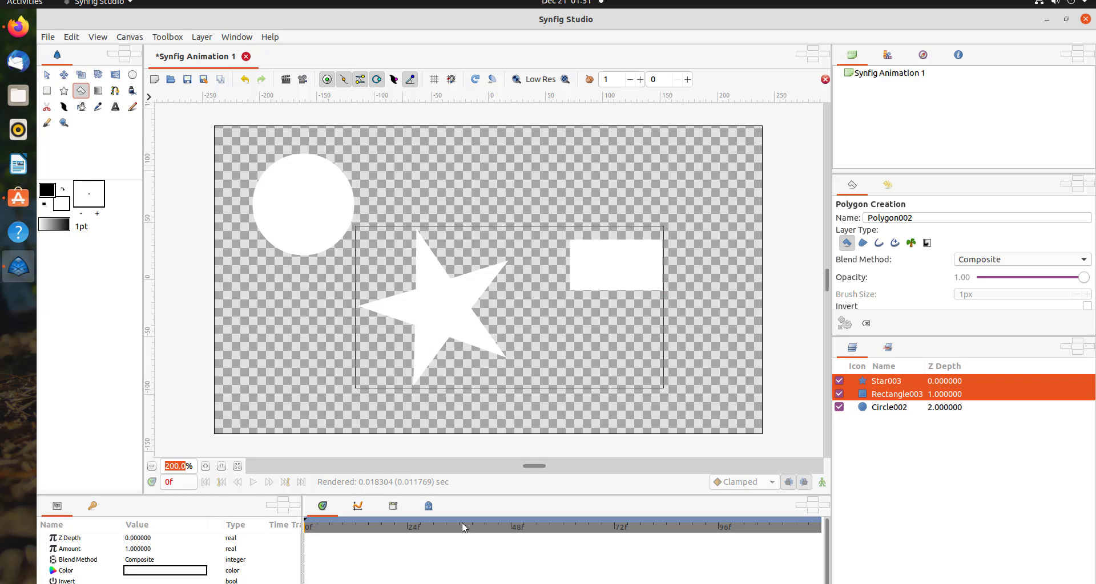
left_click(492, 154)
left_click(536, 147)
left_click(568, 144)
left_click(575, 160)
left_click(601, 174)
left_click(604, 191)
left_click(571, 201)
left_click(537, 204)
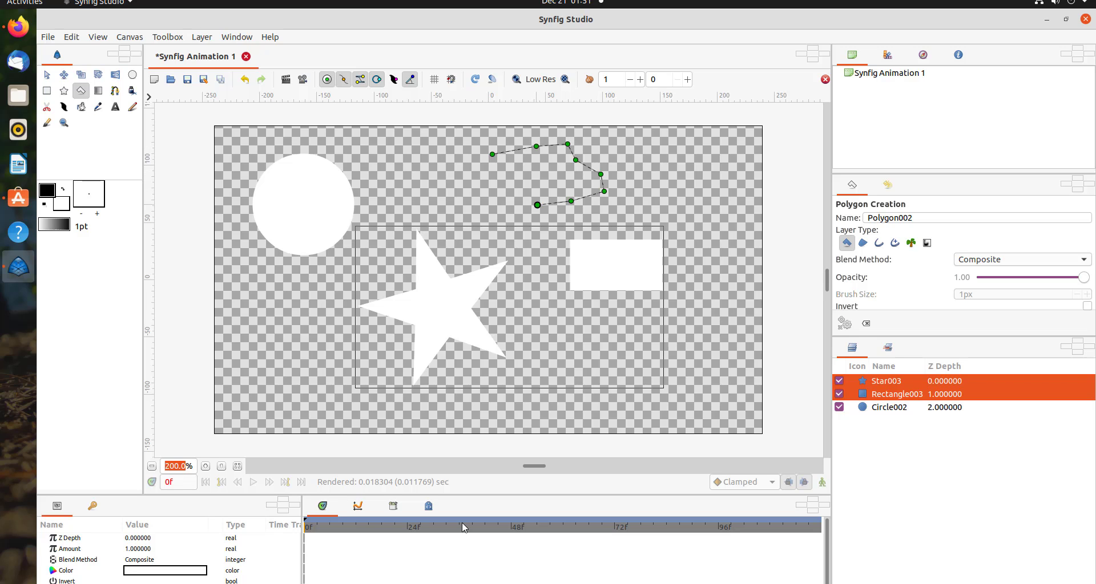
left_click(498, 200)
left_click(521, 190)
left_click(473, 185)
left_click(381, 174)
left_click(384, 153)
left_click(453, 169)
left_click(465, 157)
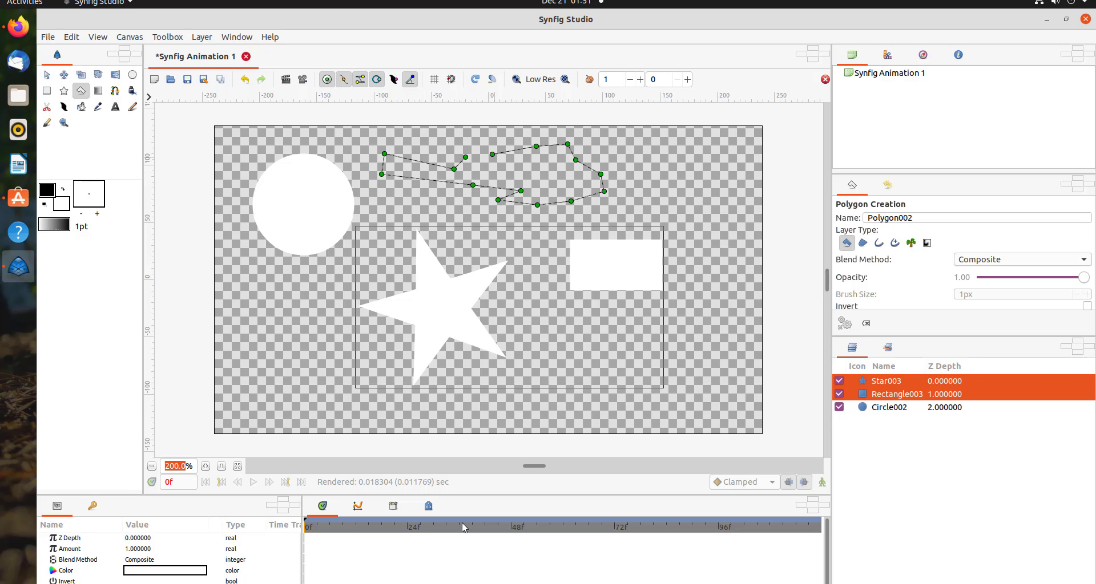
left_click(492, 154)
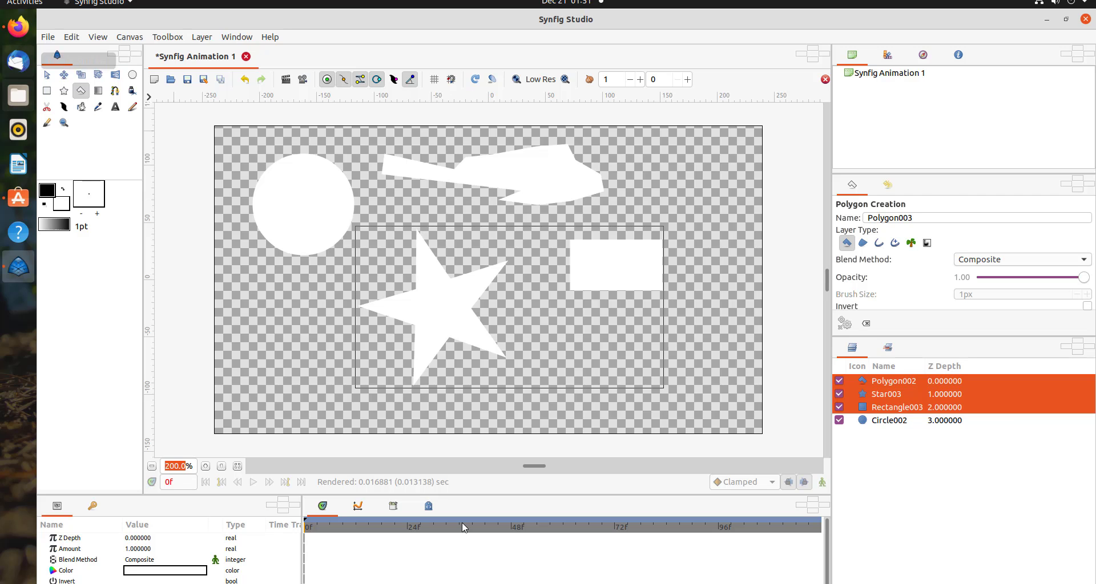
key("alt+a")
key("ctrl+shift+d")
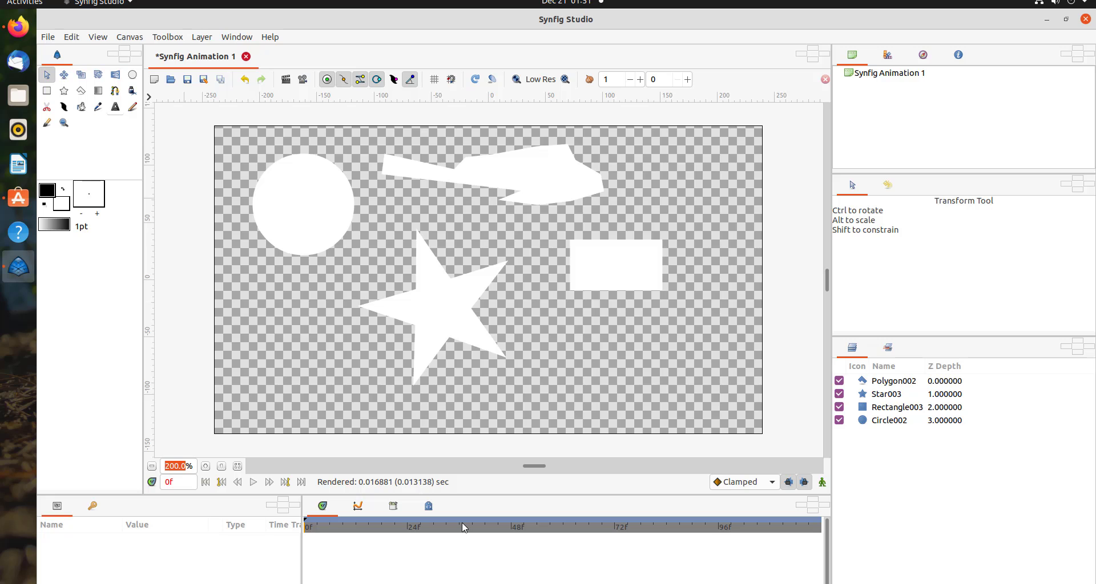
Draw a spiral gradient centred at about (-175, -49) px and place its layer beneath all the shape layers
left_click(98, 91)
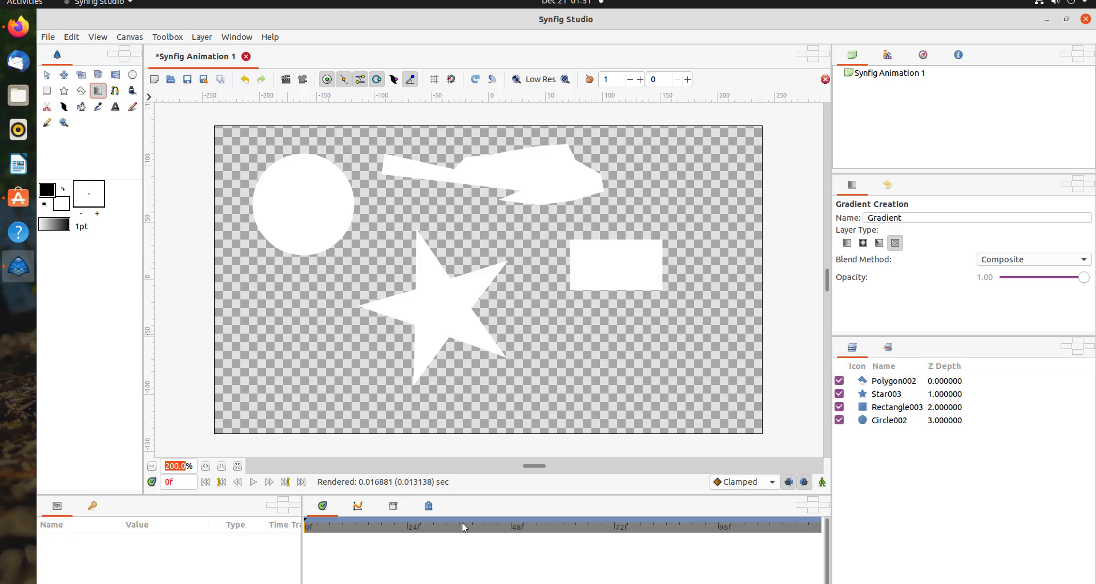
left_click_drag(289, 336, 370, 337)
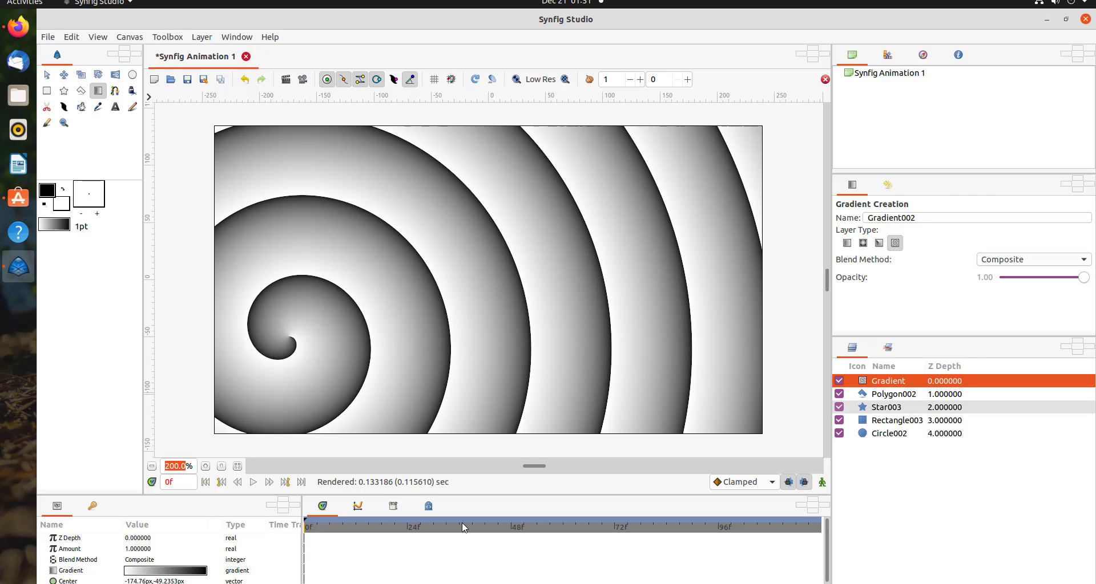
left_click_drag(889, 381, 887, 448)
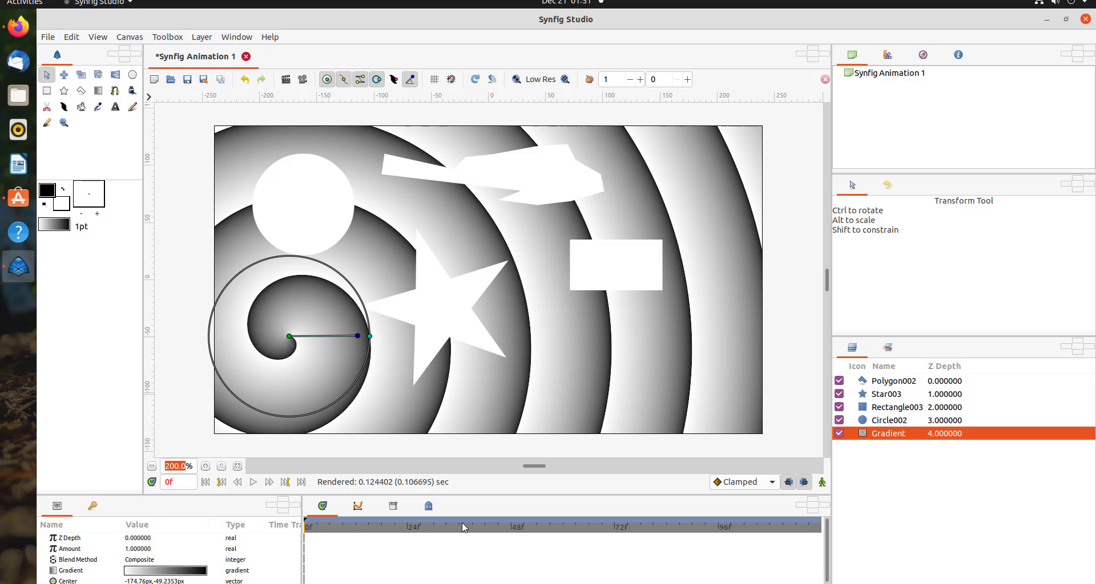
Select the circle layer and recolour it by strongly lowering the red component of its fill colour
key("Up")
key("Up")
key("Down")
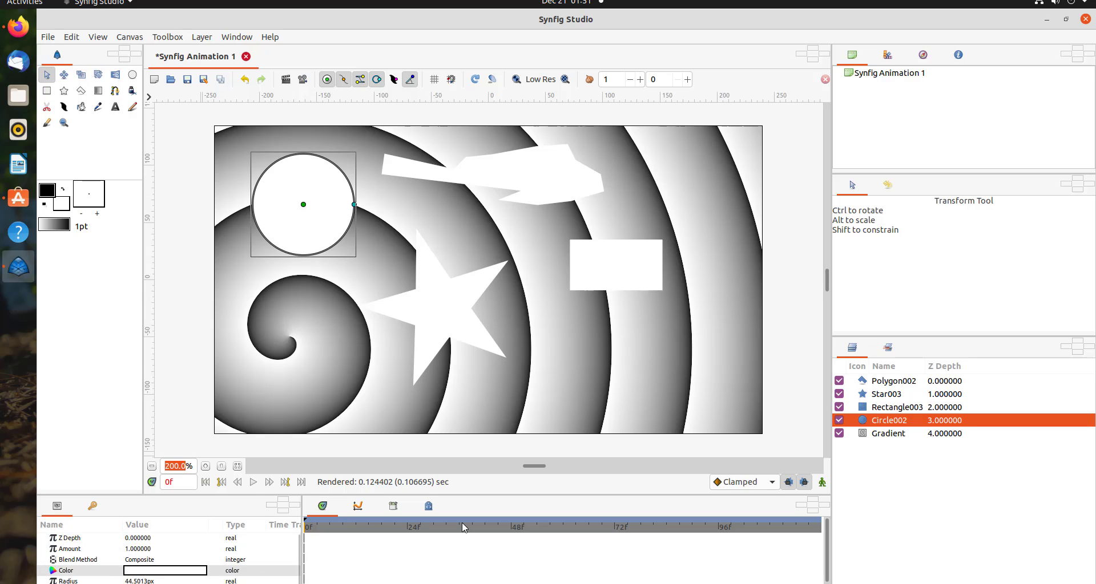
left_click(146, 571)
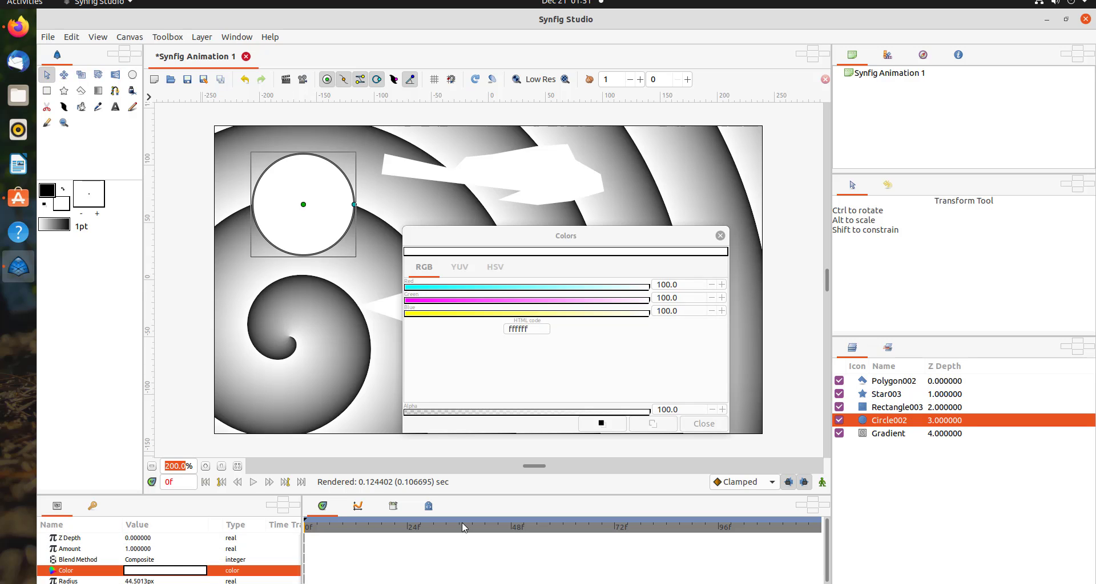
left_click(449, 287)
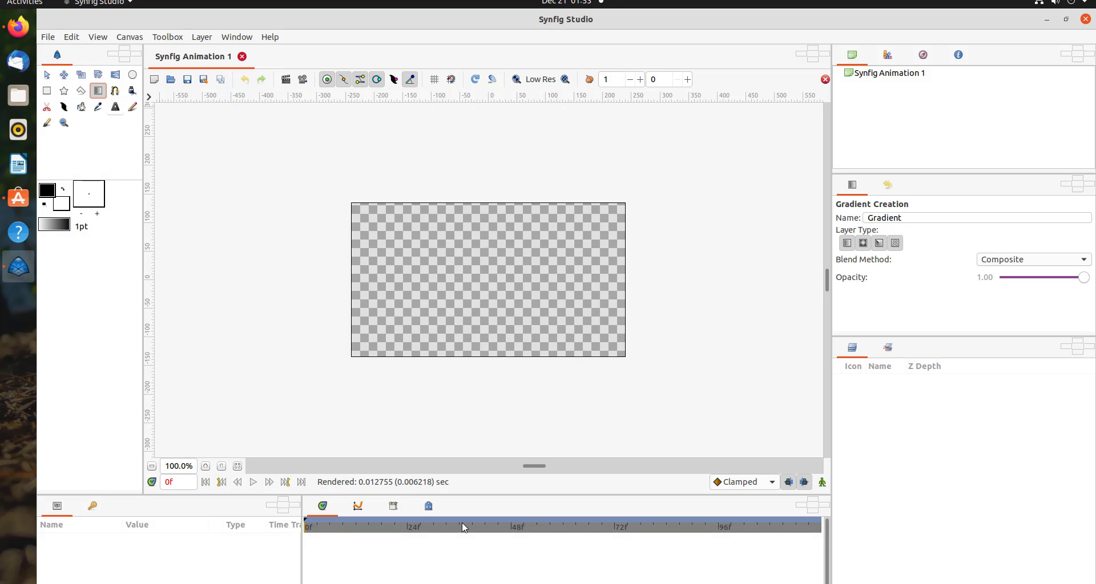
Add the text "VIDYADHISH VIDYASANKUL" to the empty canvas with the Text tool
left_click(115, 107)
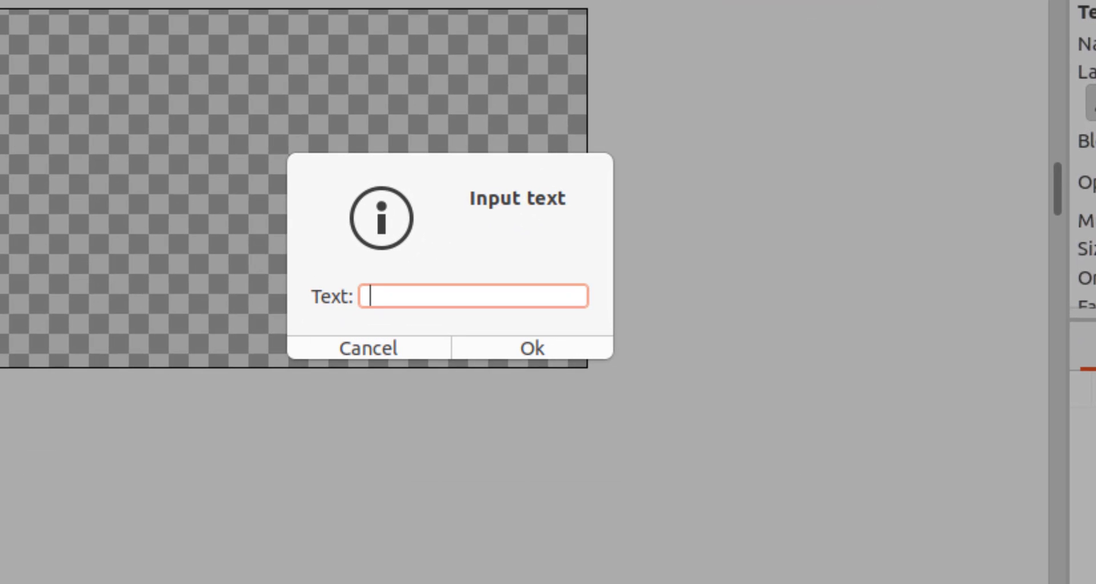
type("VI")
type("DYADHISH")
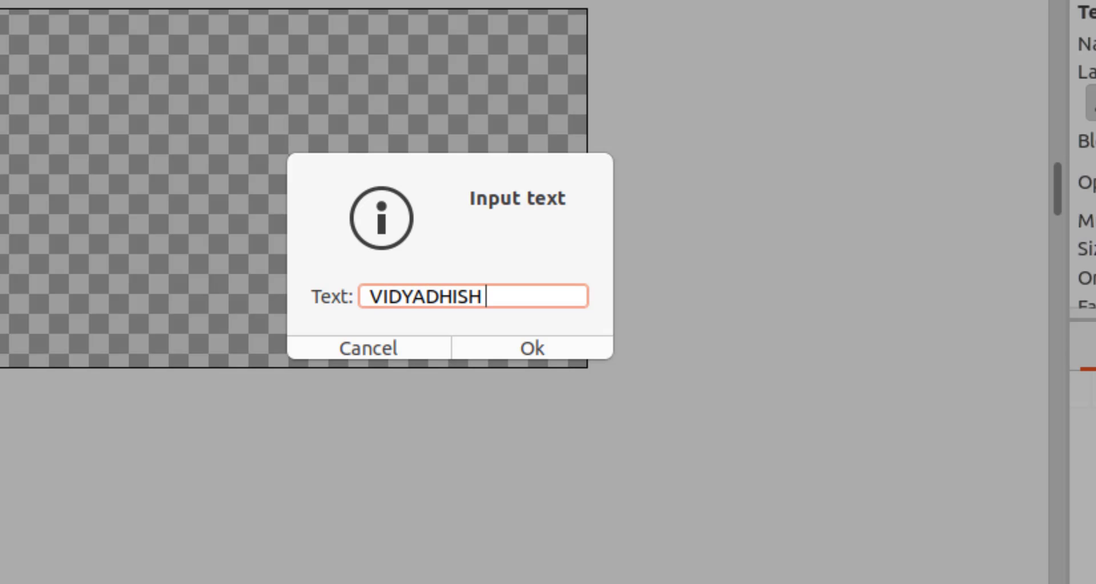
type(" VIDYASANKUL")
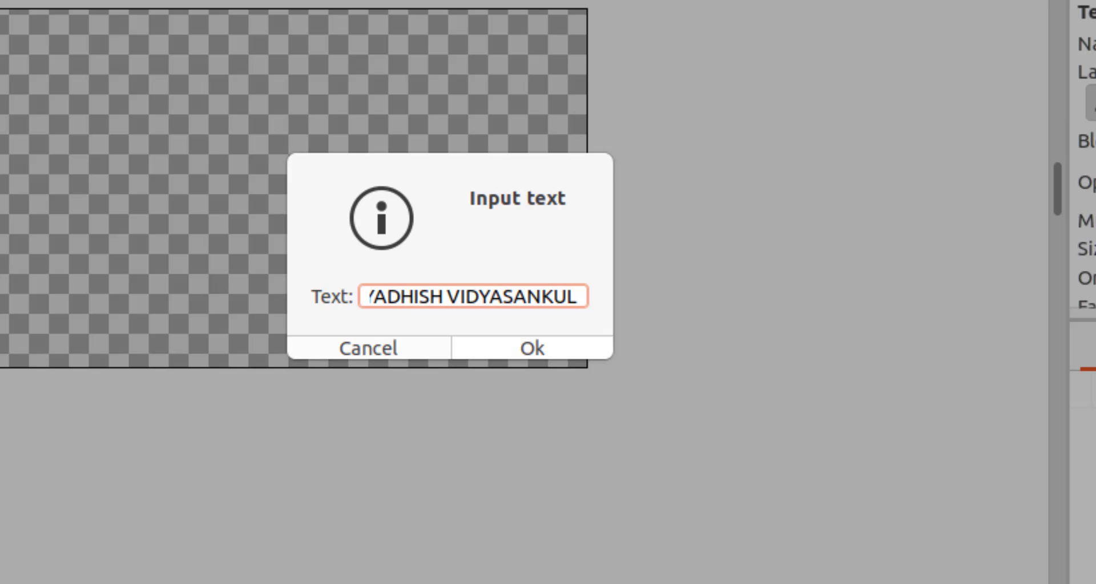
key("Return")
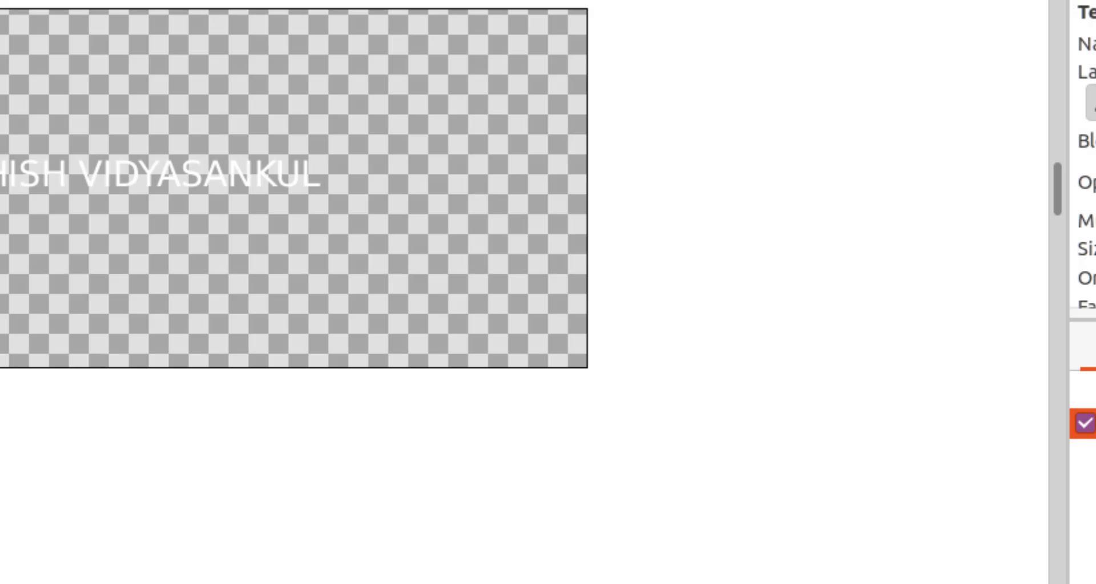
left_click(365, 274)
left_click(369, 348)
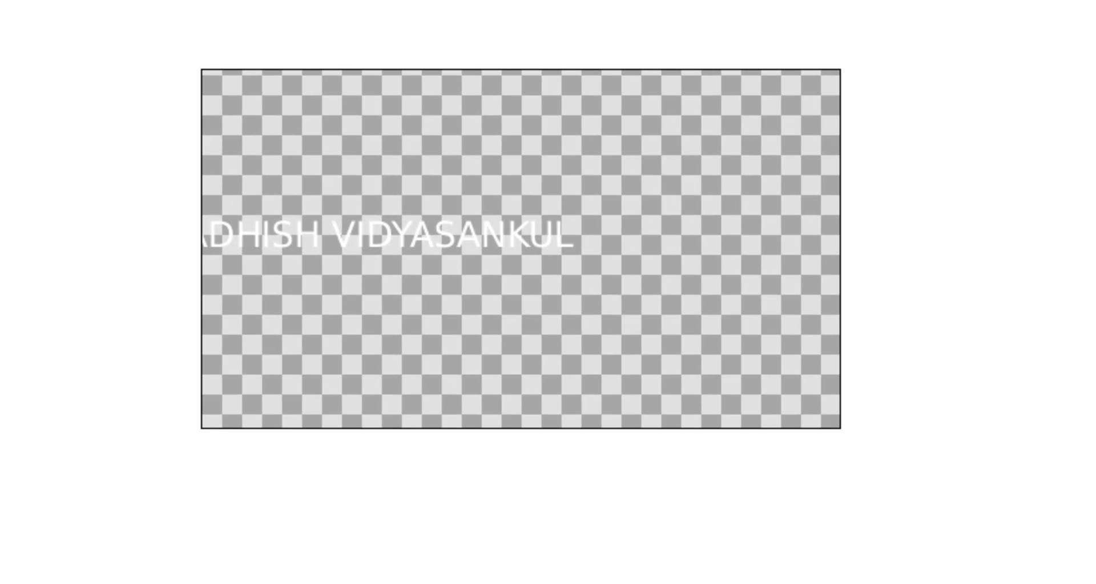
Move the text with the Transform tool so that all of it sits horizontally centred in the canvas's upper half
key("alt+a")
left_click_drag(340, 234, 539, 147)
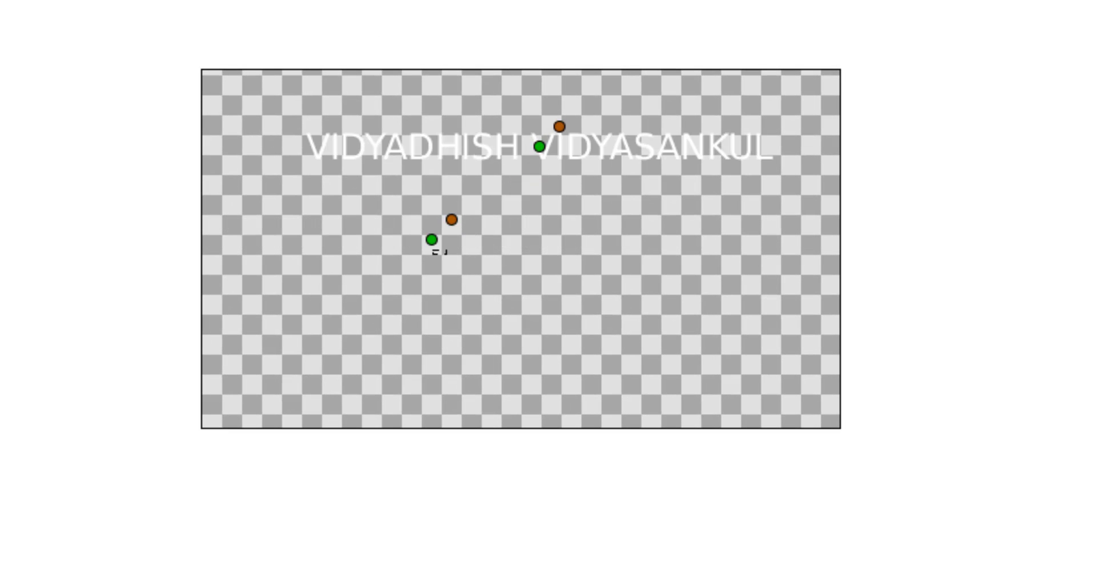
left_click_drag(434, 250, 488, 277)
left_click_drag(539, 146, 524, 172)
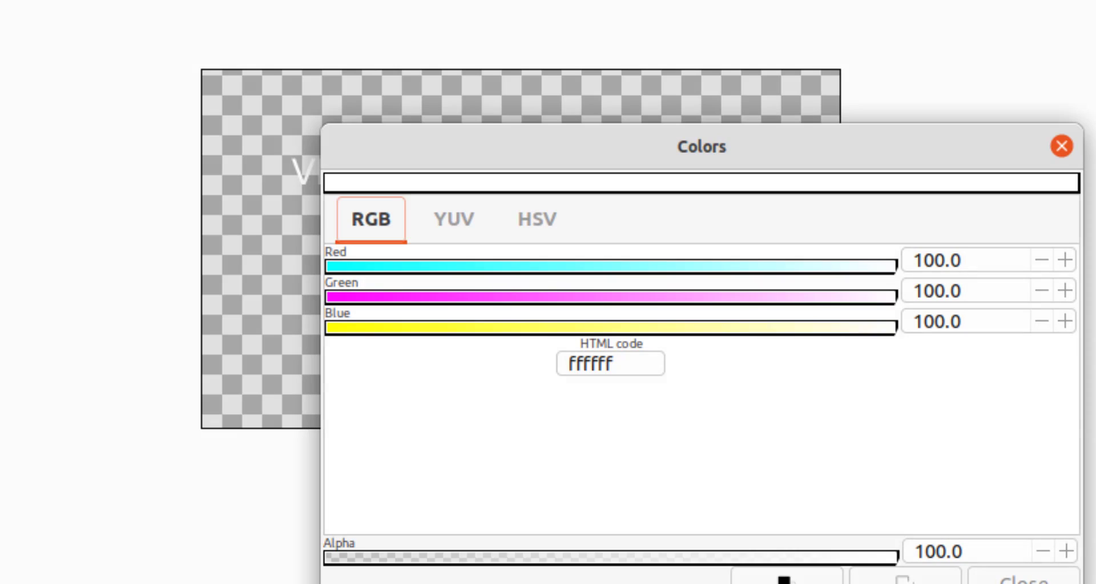
Recolour the text to red #FF1E25 and increase its size until it nearly spans the canvas's width
left_click(394, 298)
left_click(454, 219)
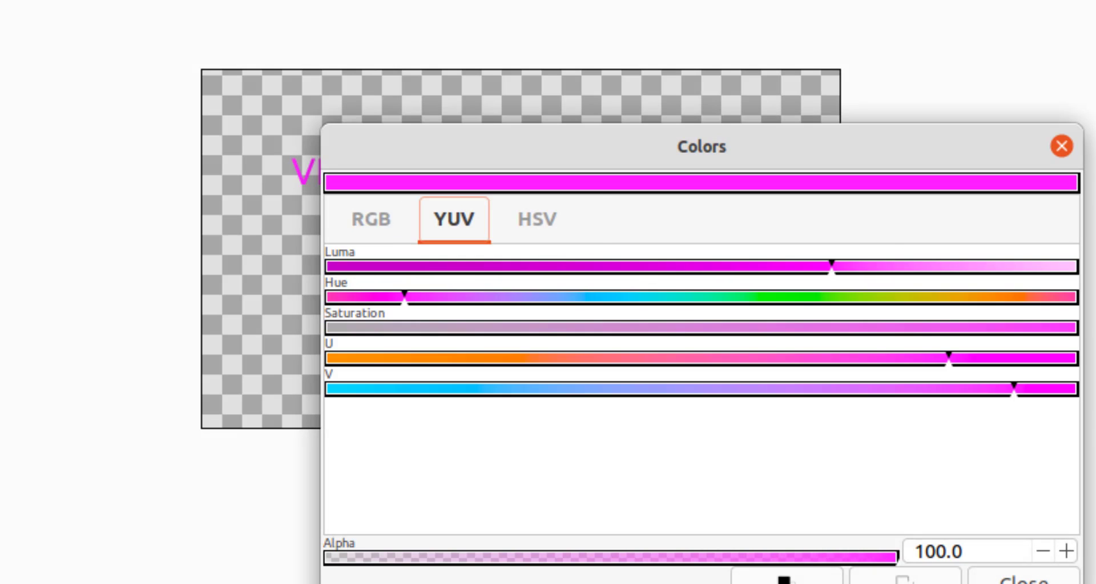
left_click(536, 219)
left_click_drag(1051, 86, 1095, 3)
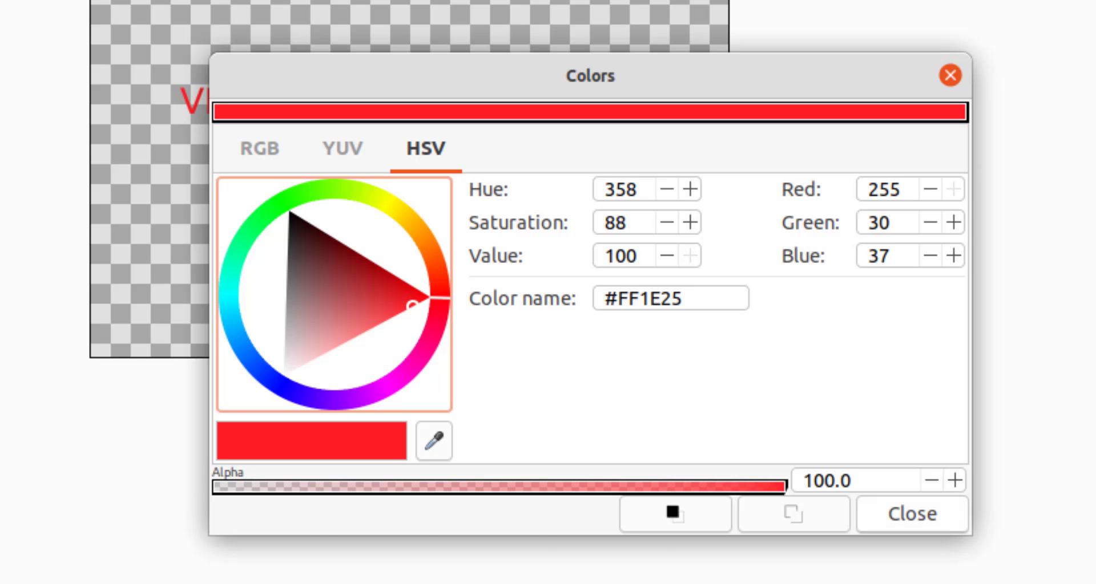
left_click(912, 514)
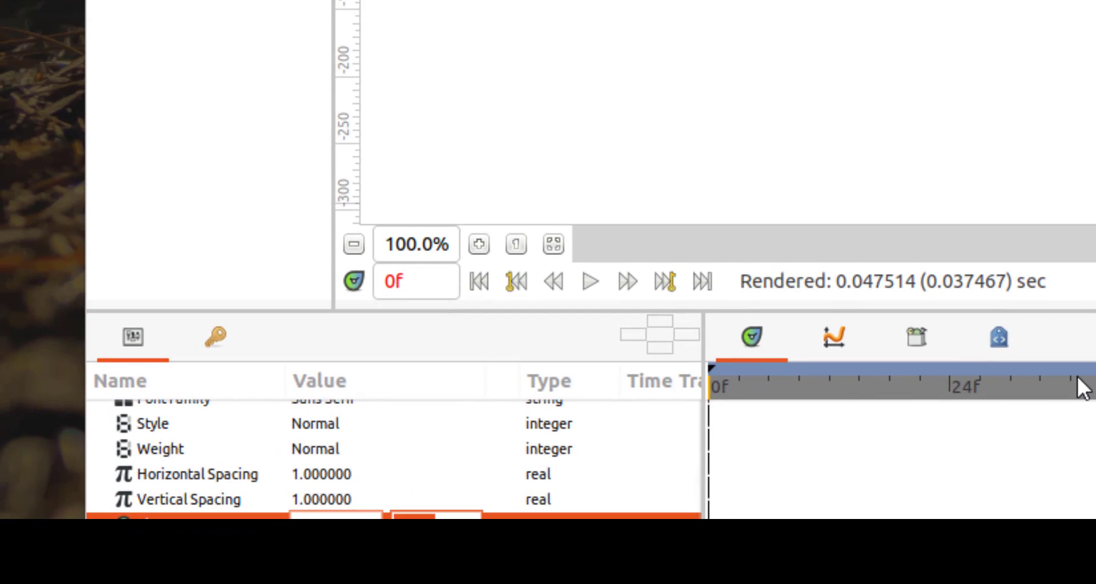
key("Return")
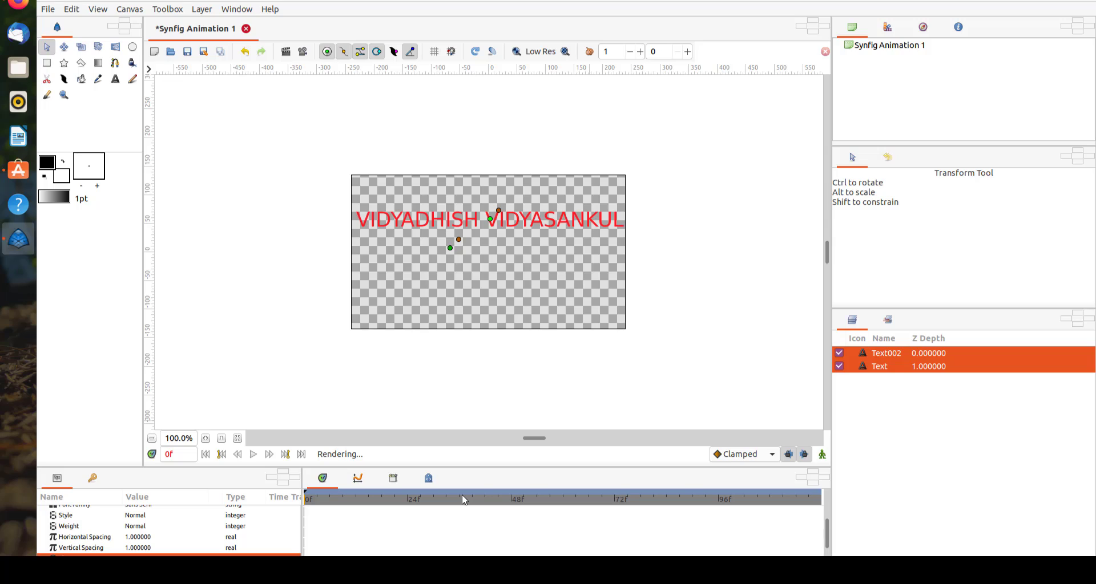
Switch to the PowerPoint lecture presentation, play the slideshow from the first slide and advance to the THANK YOU slide
key("super+d")
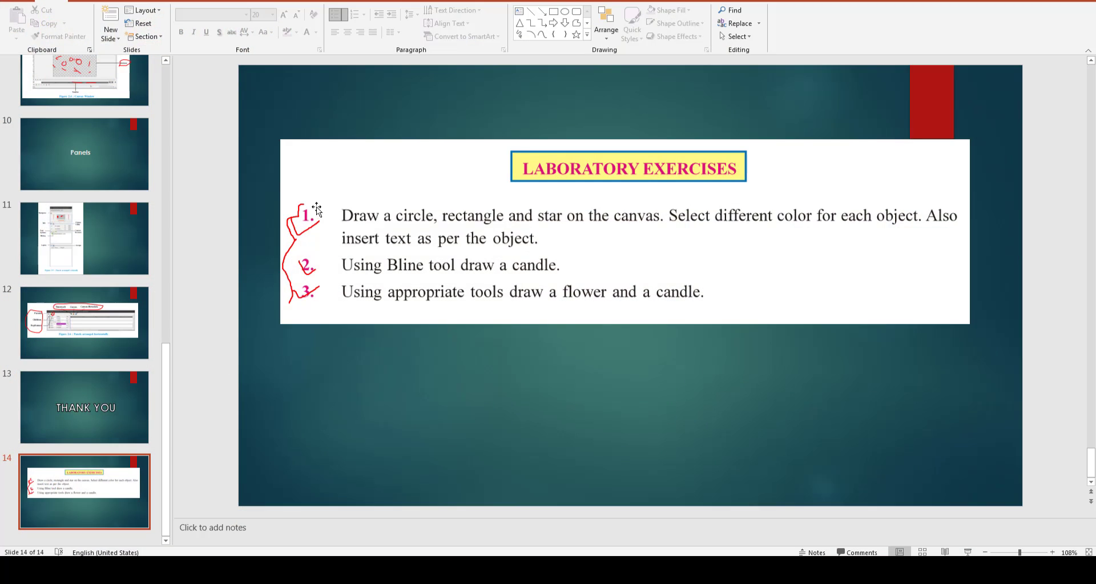
key("F5")
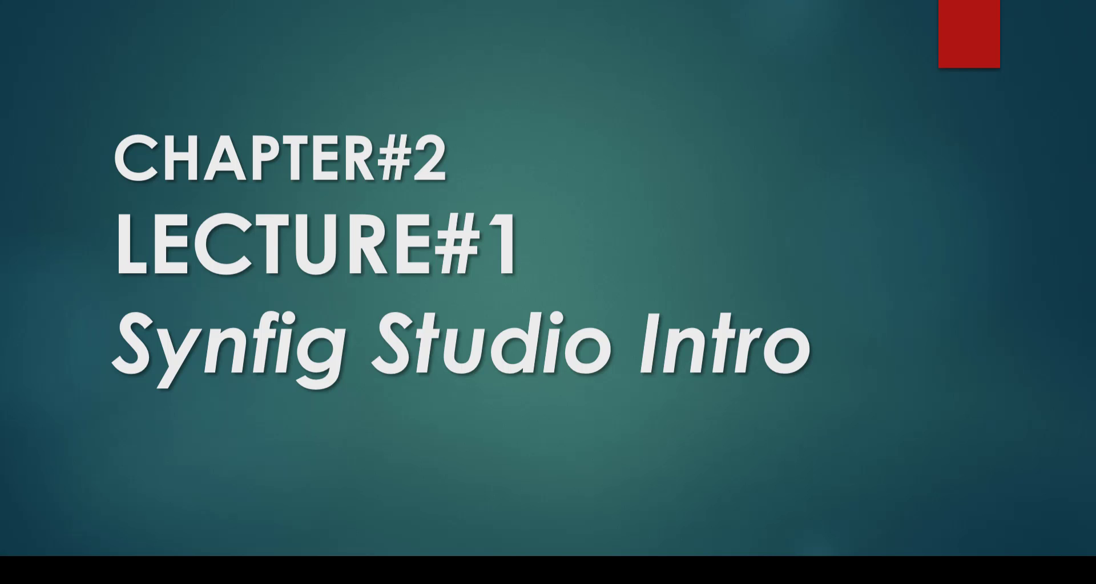
key("Right")
key("Right")
key("Right")
key("Right")
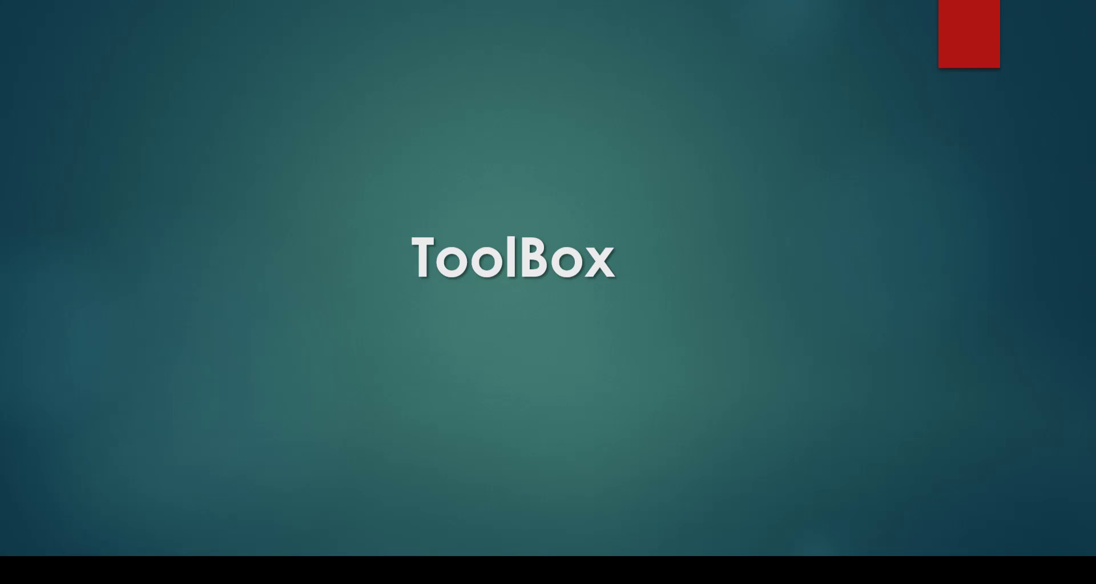
key("Right")
key("Right")
key("Right")
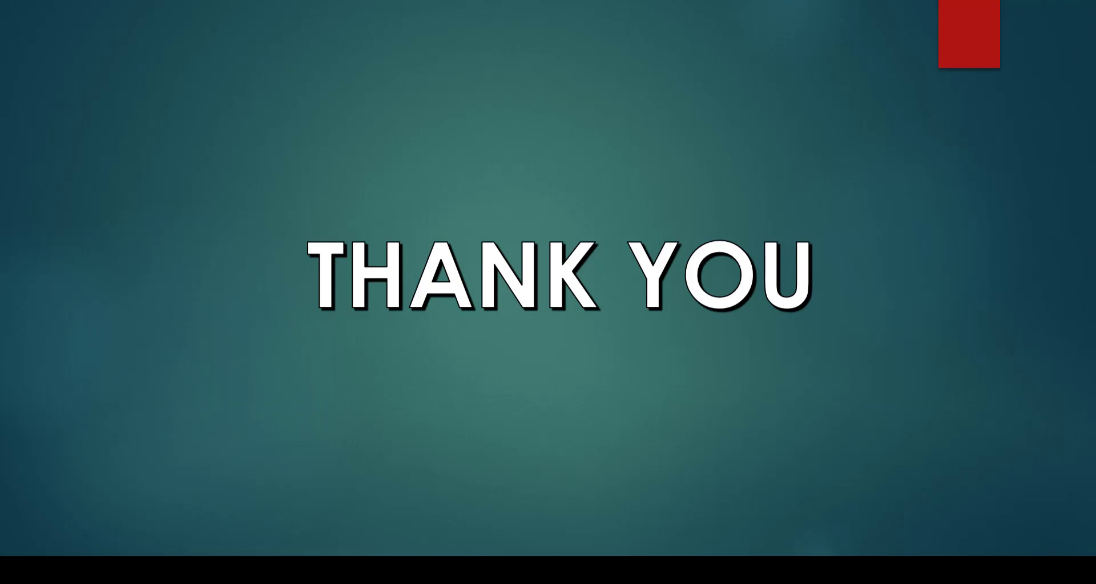